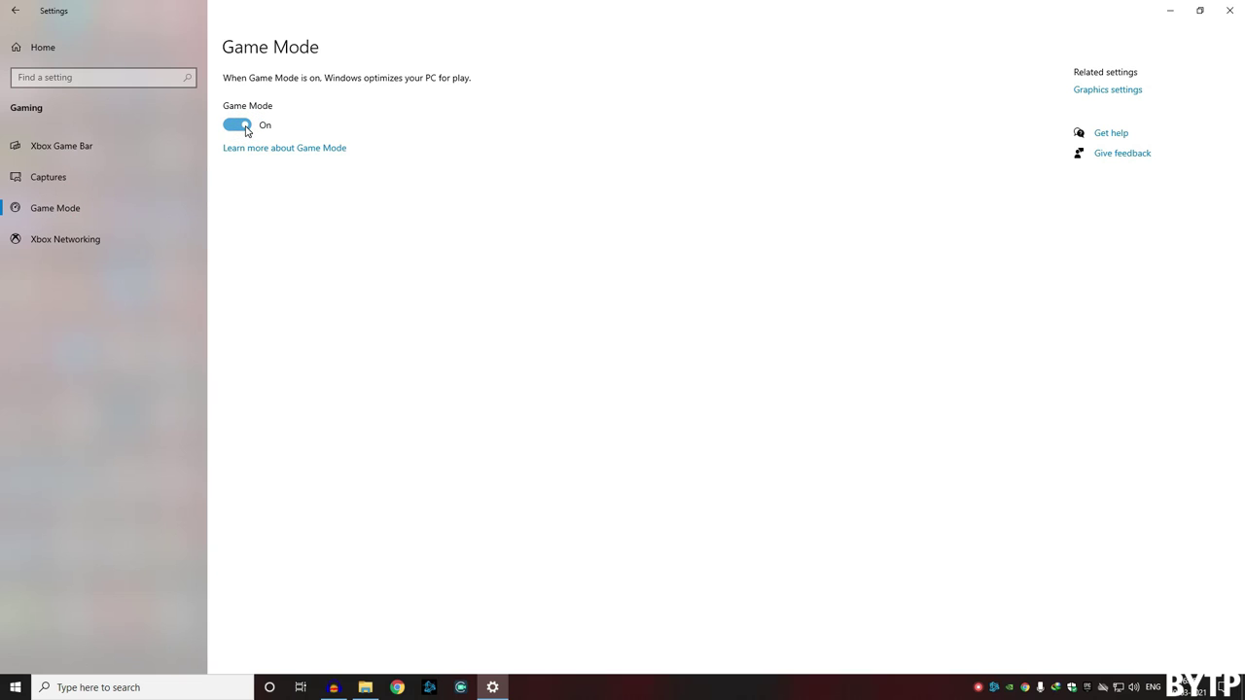
Step: Add ACValhalla.exe from the Assassins Creed Valhalla folder to the apps under Graphics performance preference
click(1101, 90)
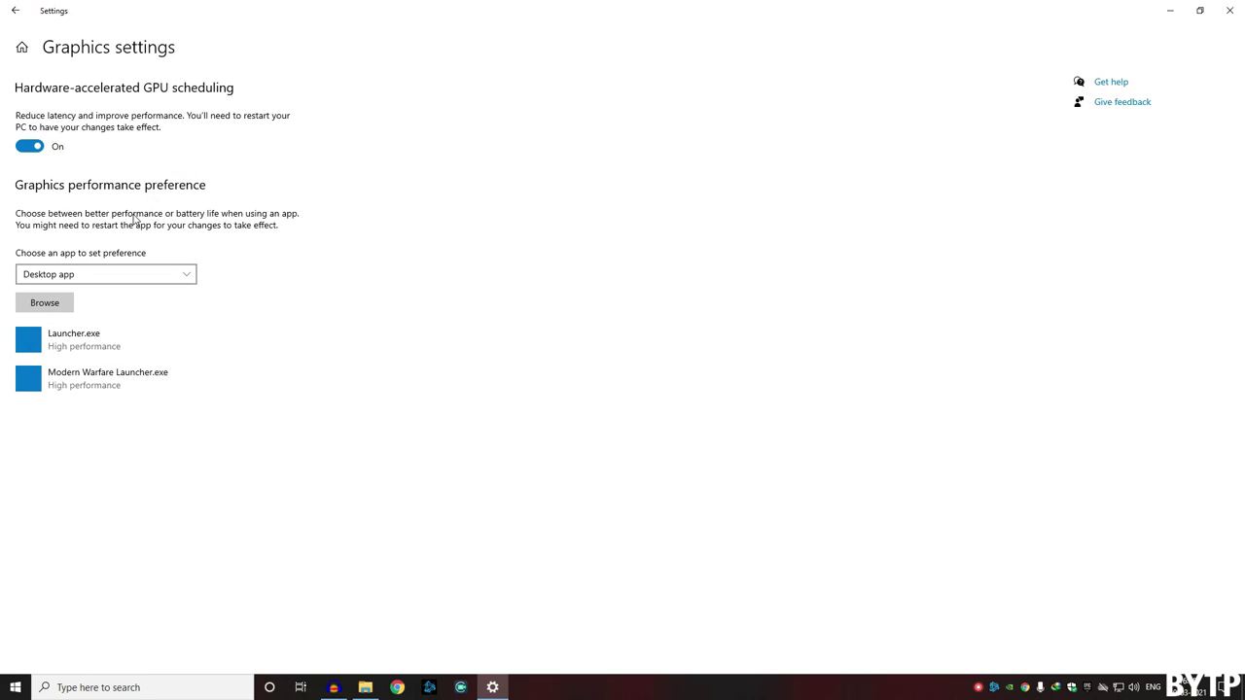
click(45, 310)
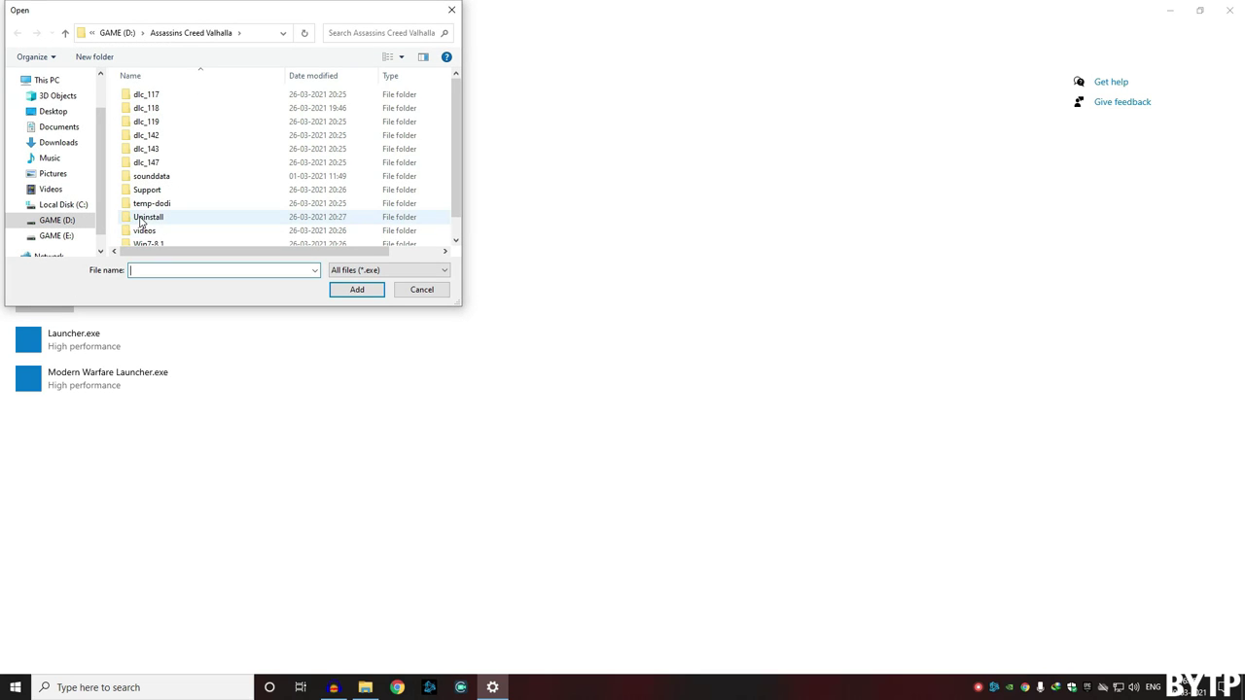
scroll(141, 222, down, 1)
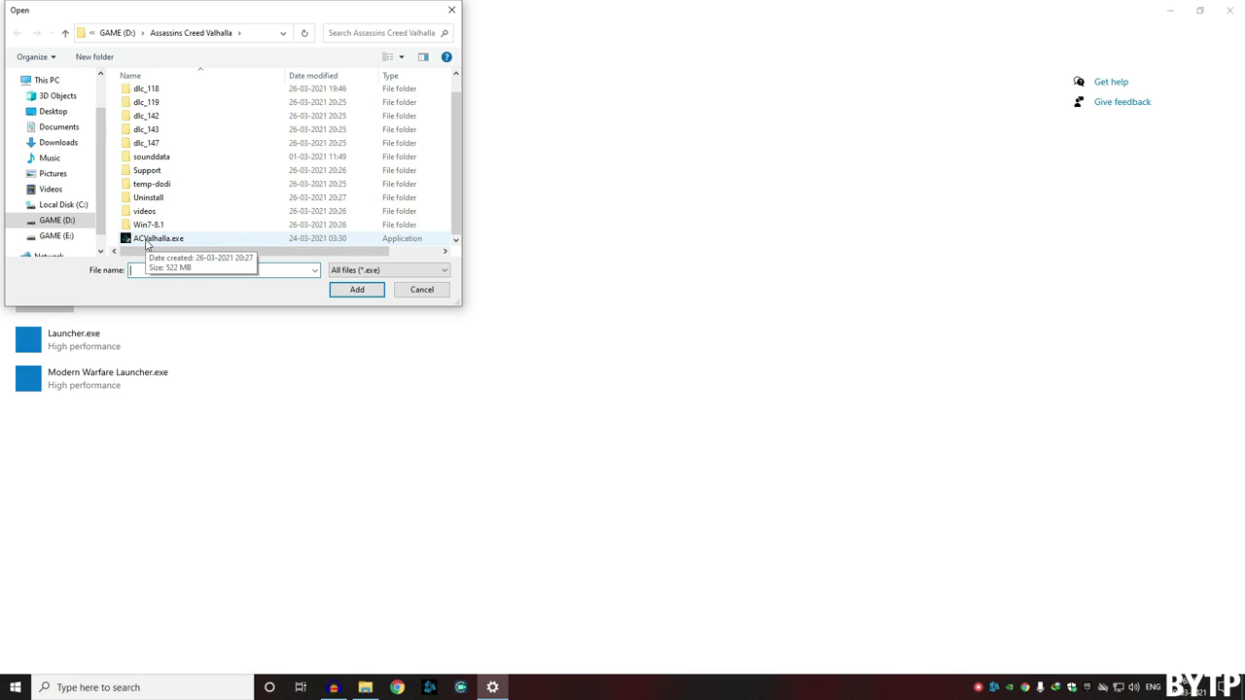
double_click(145, 240)
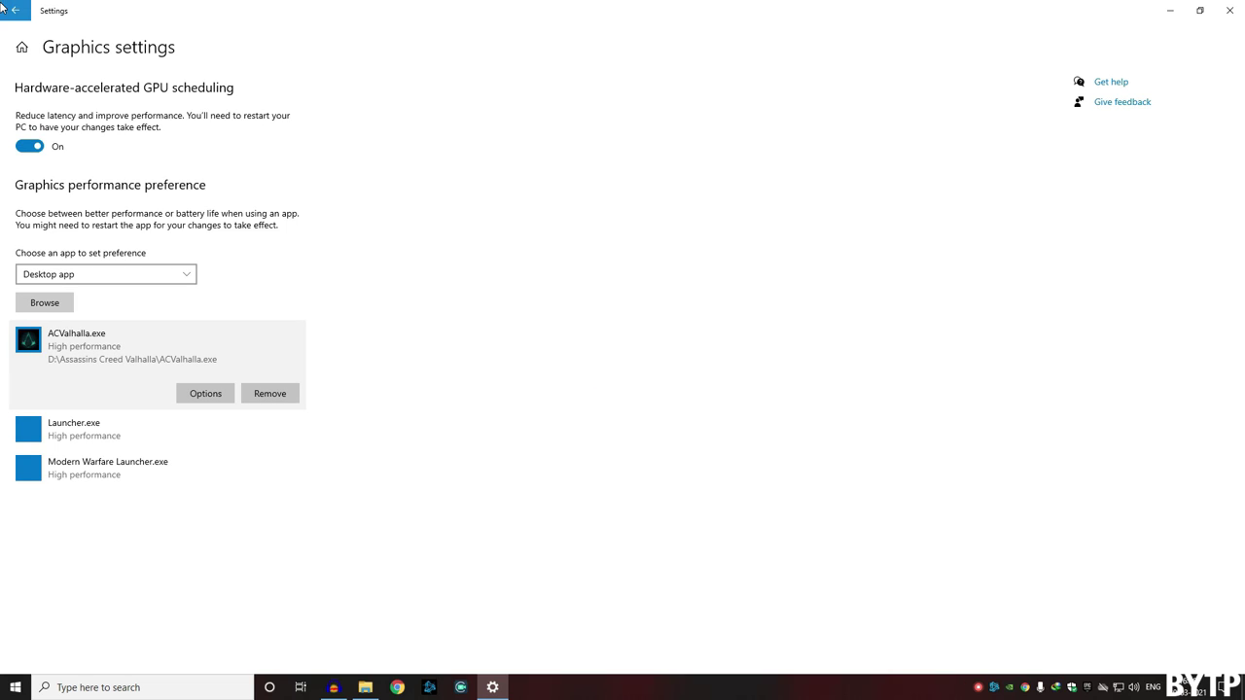
Step: Make sure notifications from apps and other senders are turned off in the System notification settings
click(14, 10)
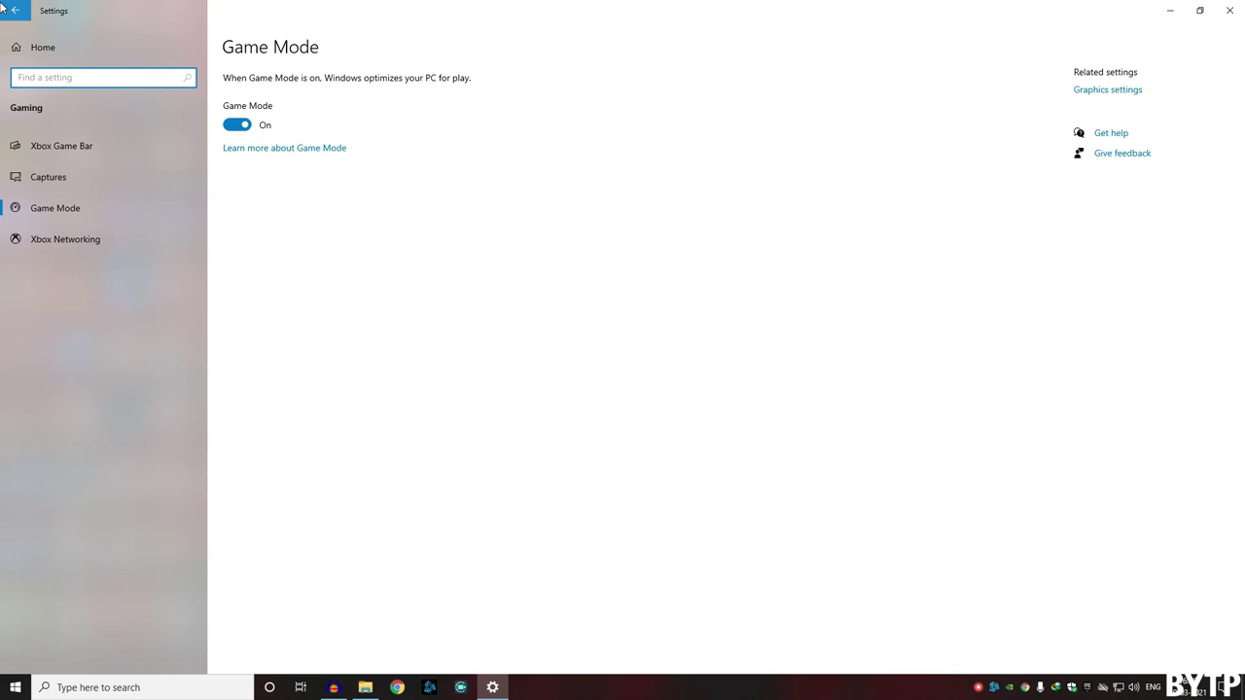
click(5, 9)
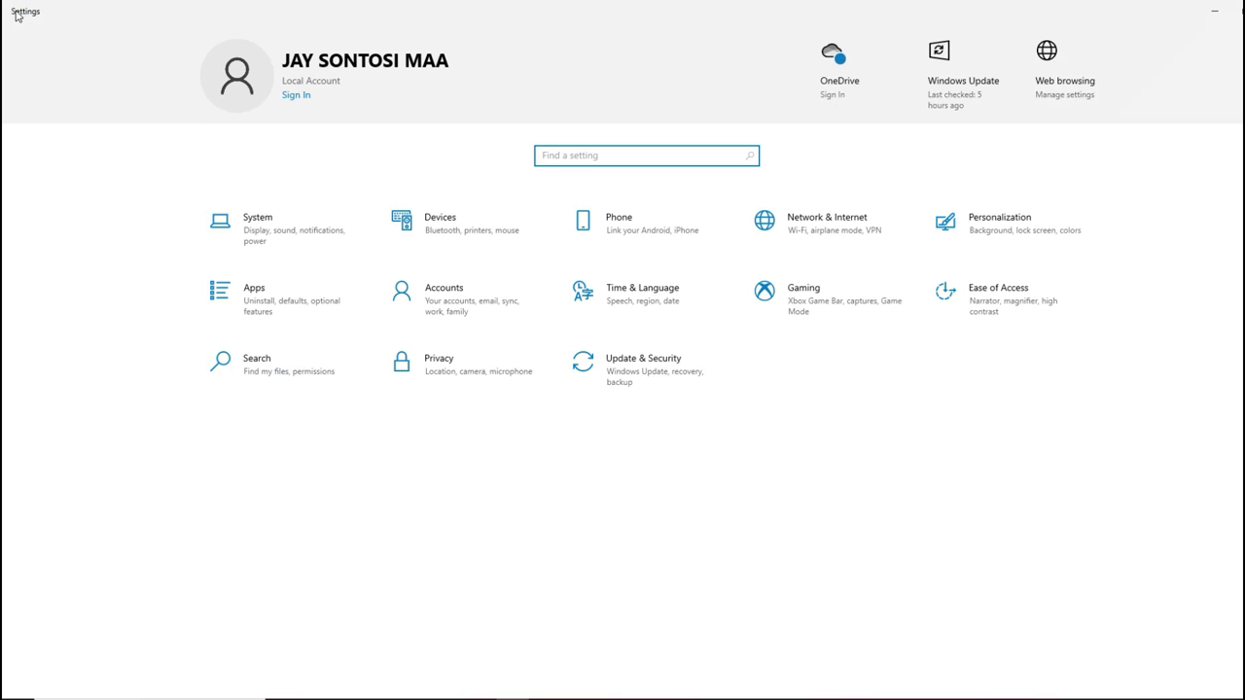
click(289, 236)
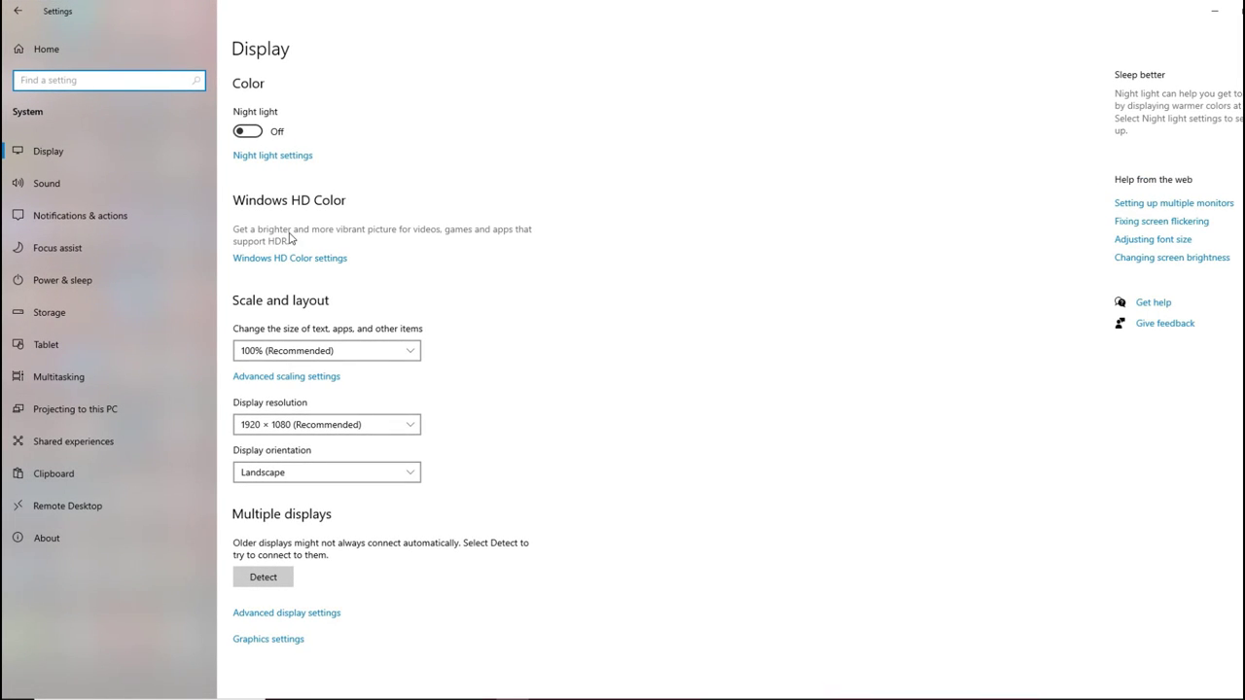
click(135, 221)
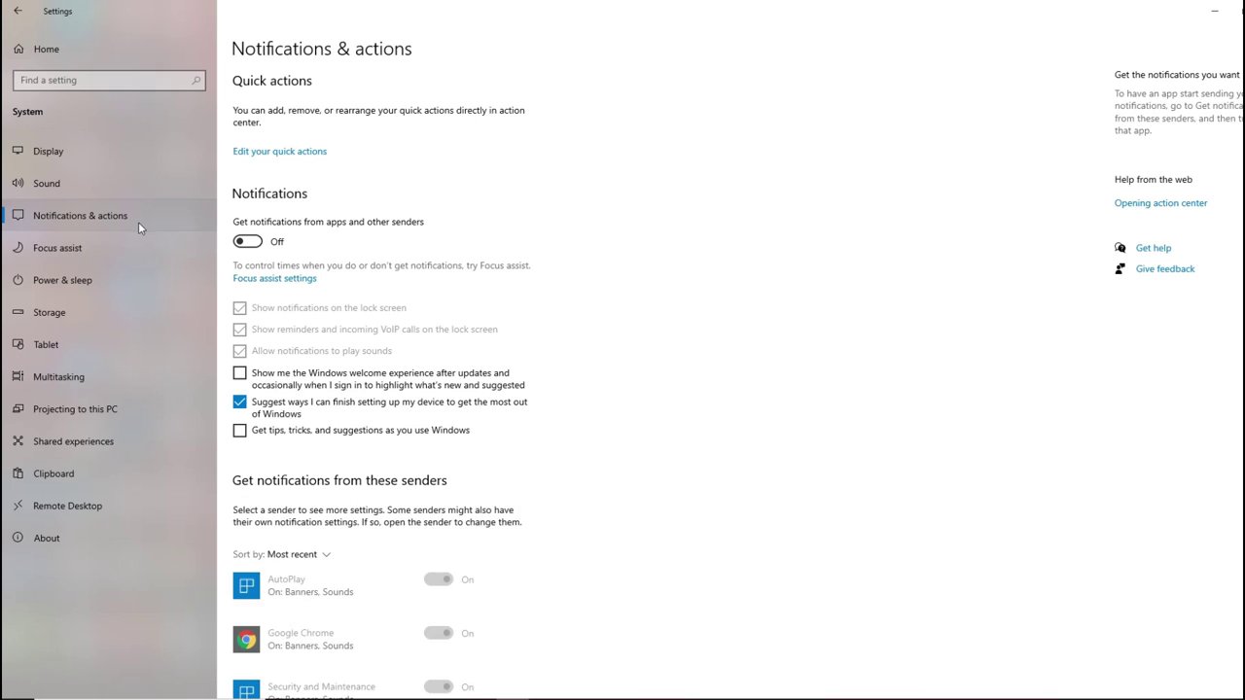
click(254, 242)
click(248, 242)
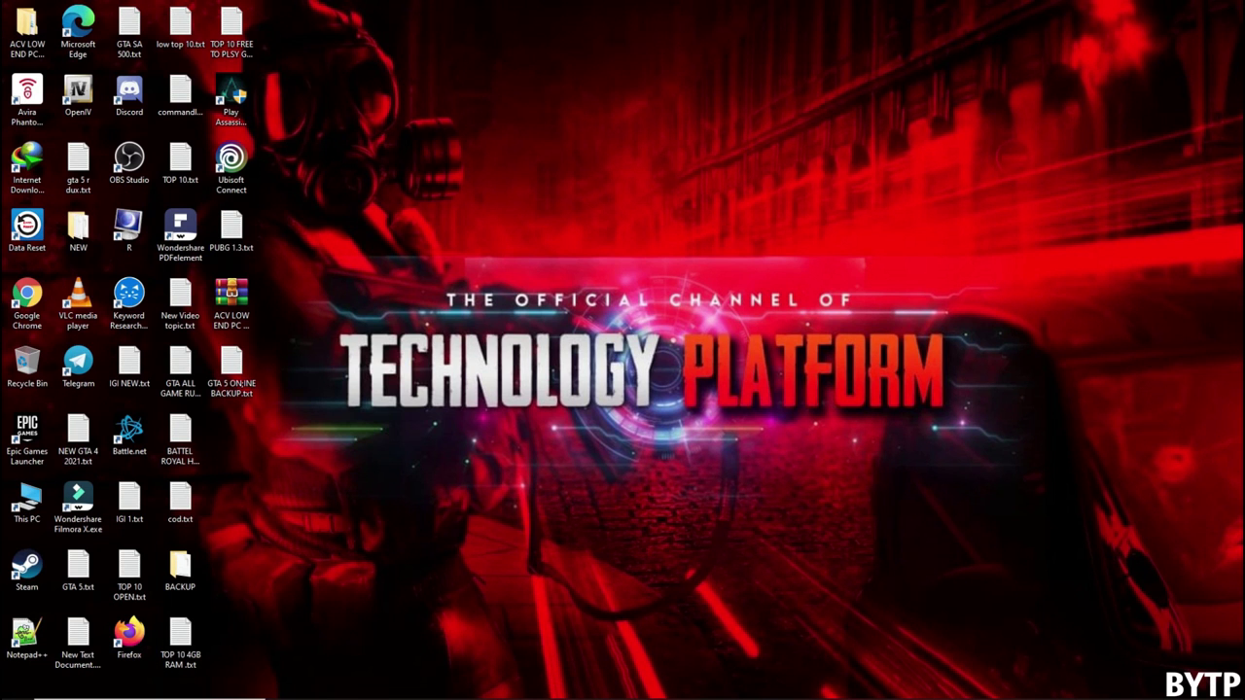
Step: Open the user's temporary files folder by running %temp% from the Run dialog
key(super+s)
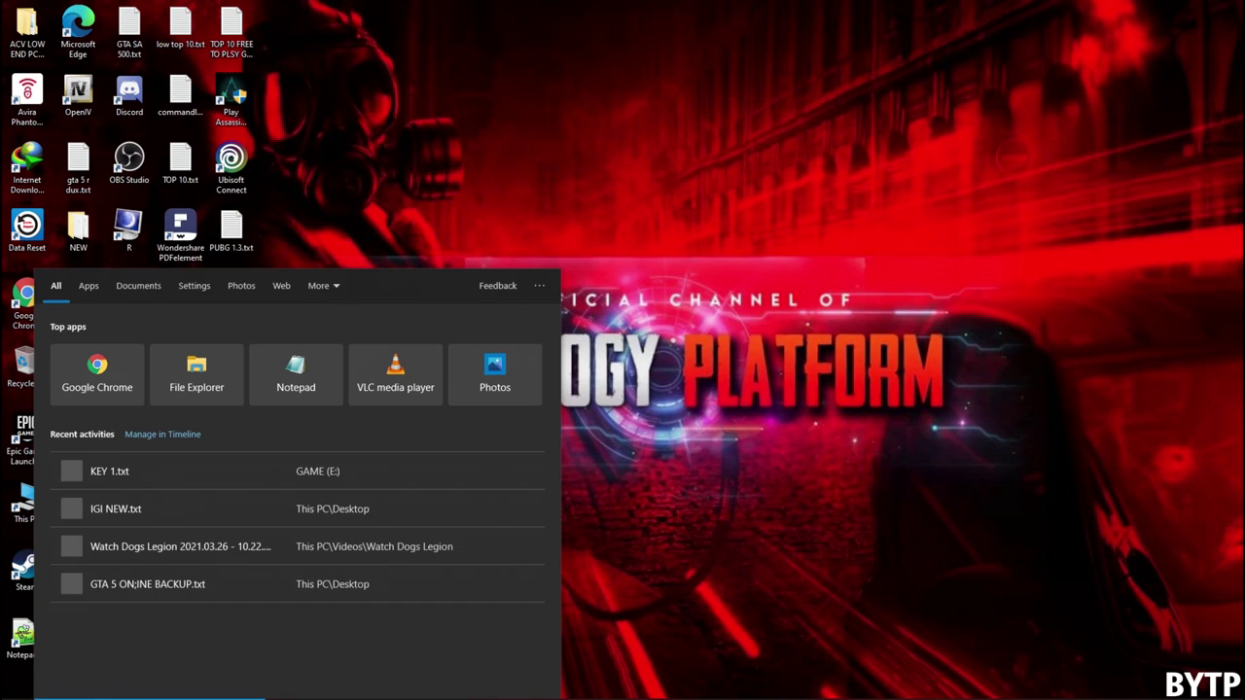
text(run)
key(Return)
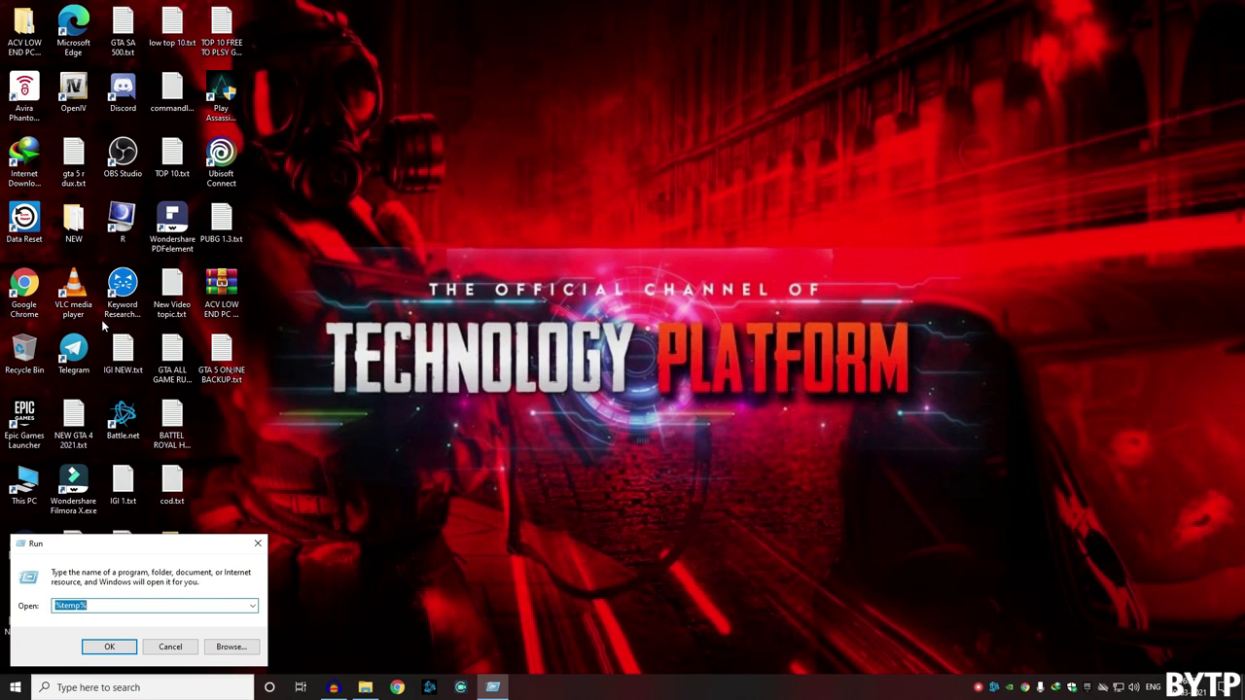
key(Return)
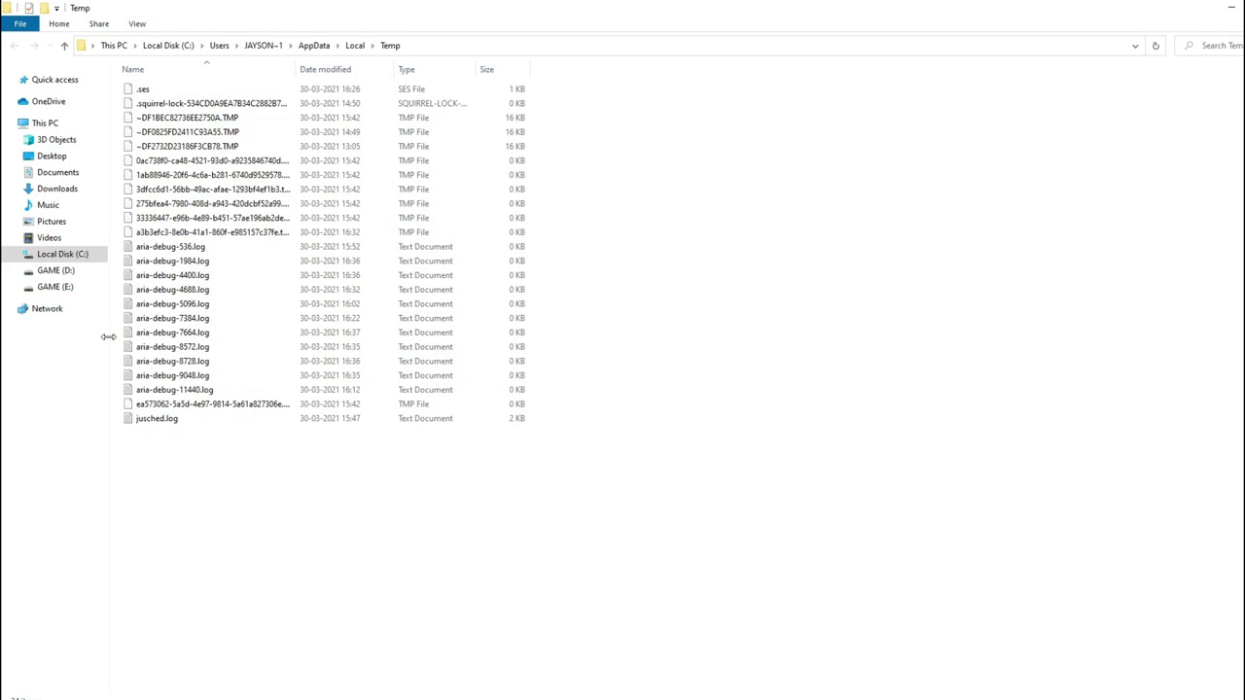
Step: Delete all files in the Temp folder, skipping every file that is in use
key(ctrl+a)
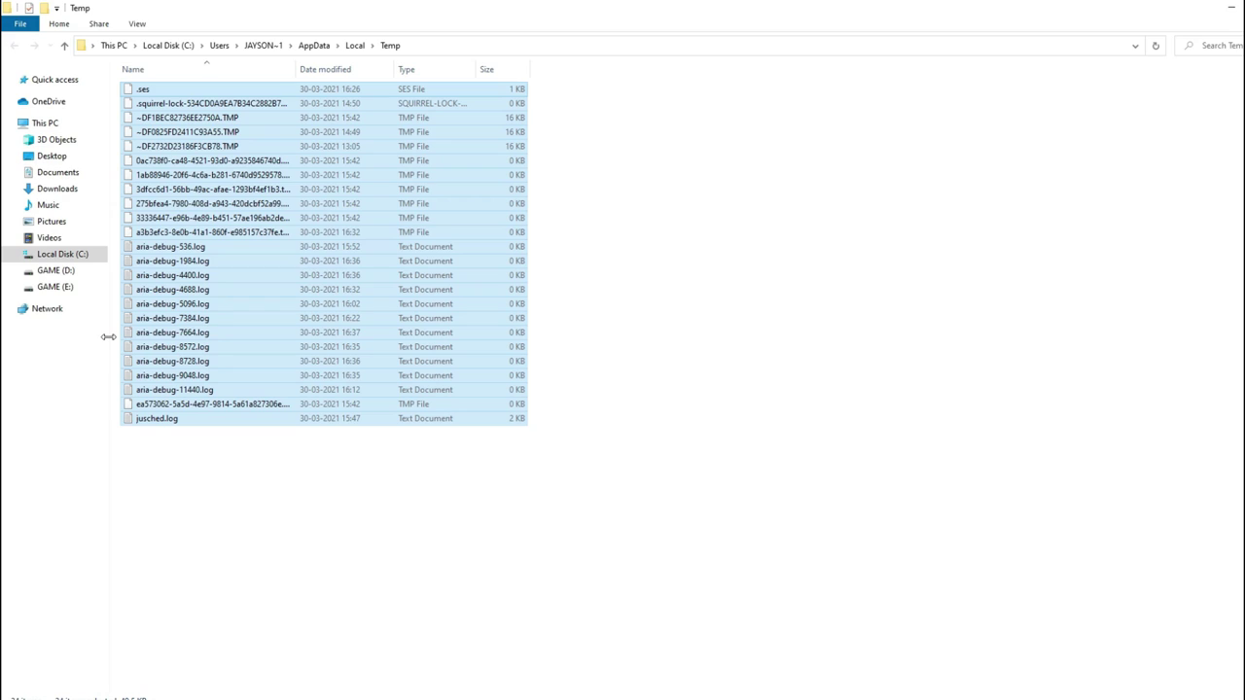
key(Delete)
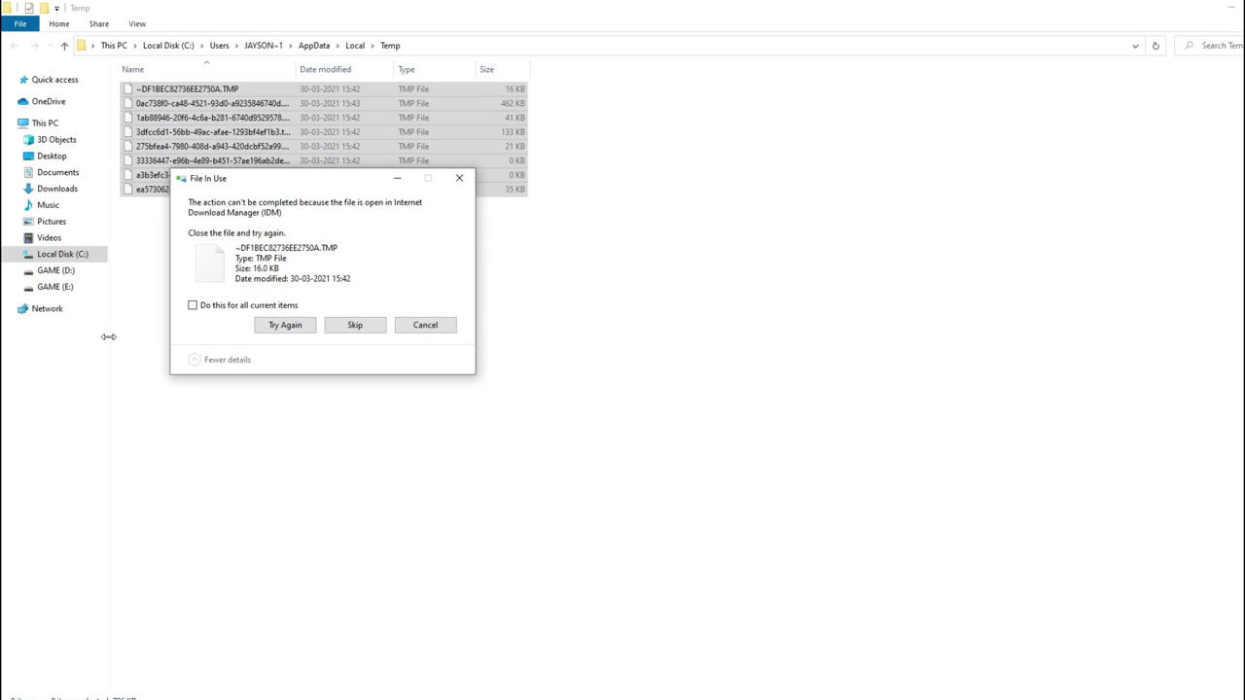
click(202, 306)
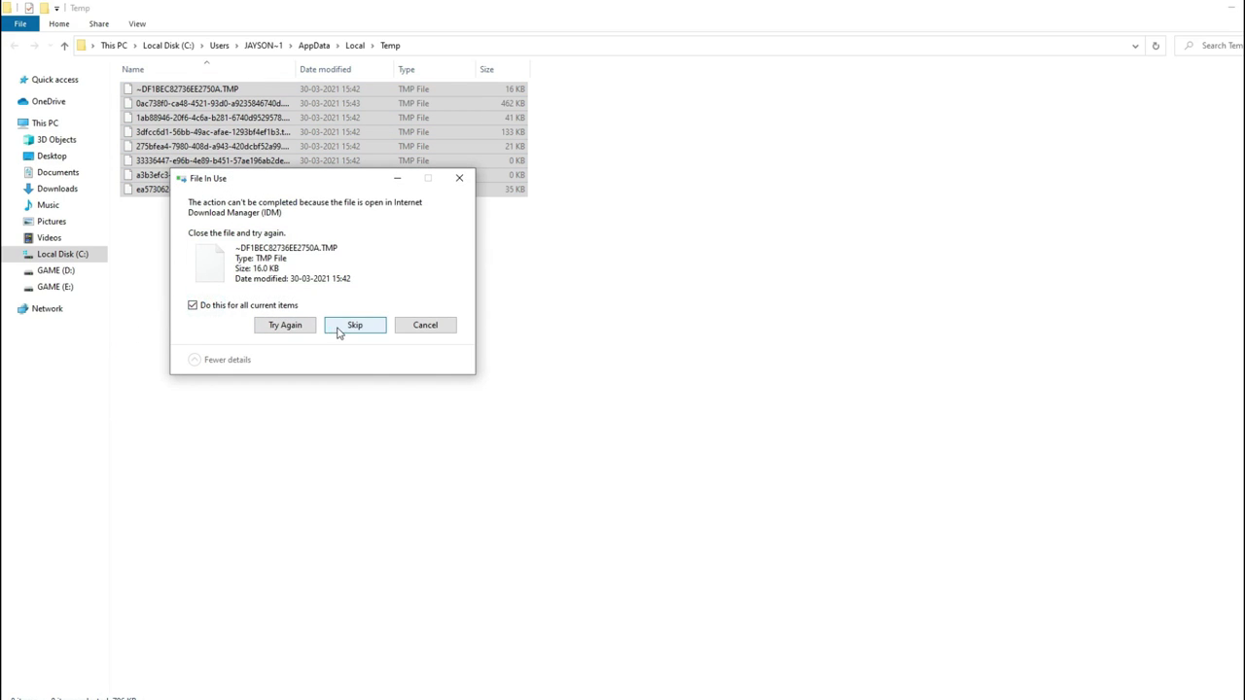
click(343, 329)
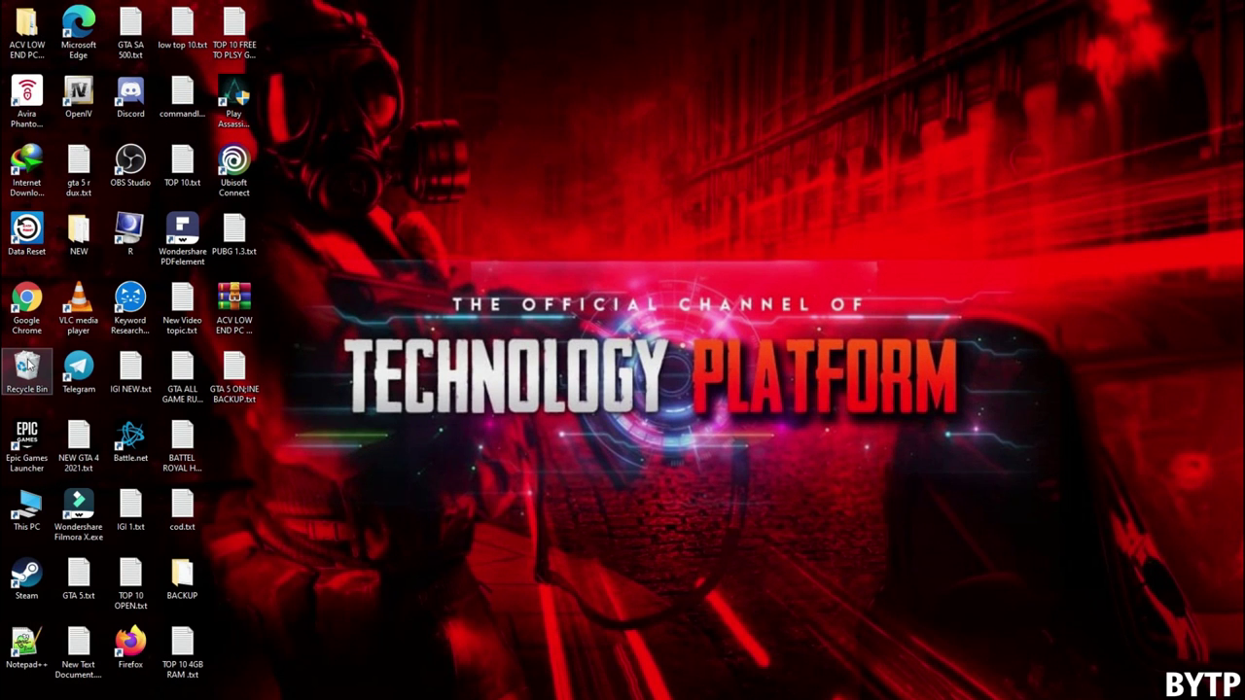
Step: Empty the Recycle Bin and confirm the permanent deletion of its items
right_click(28, 370)
click(60, 395)
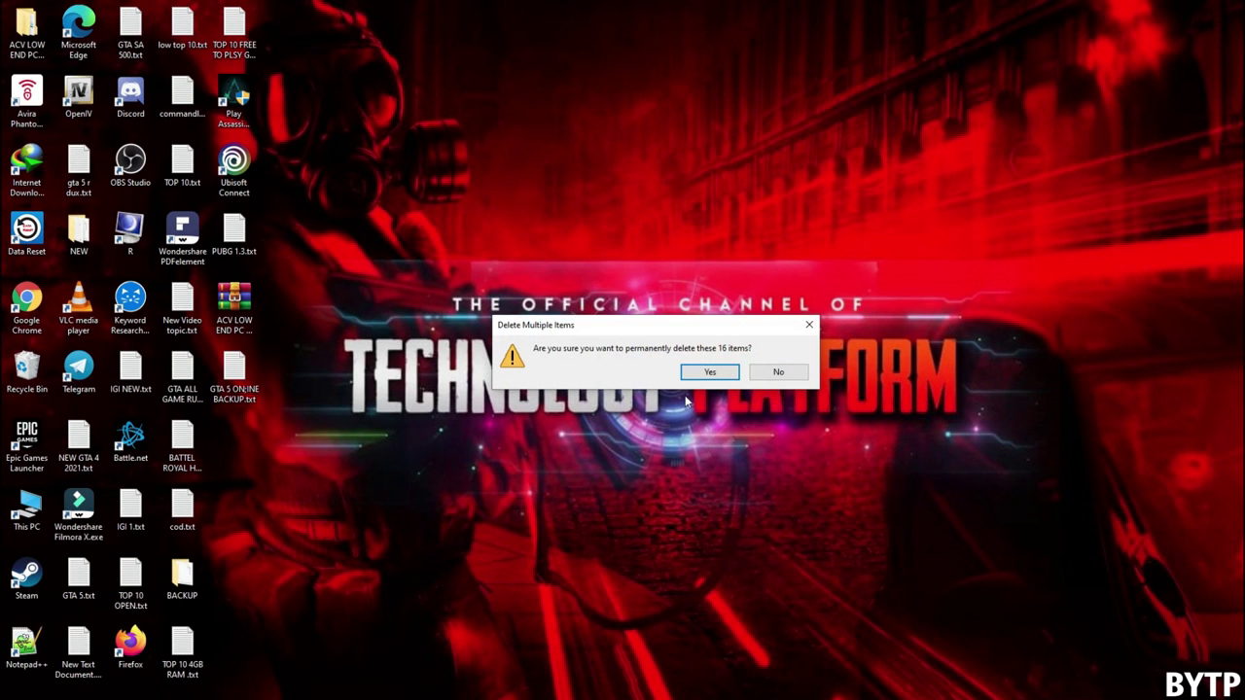
click(708, 372)
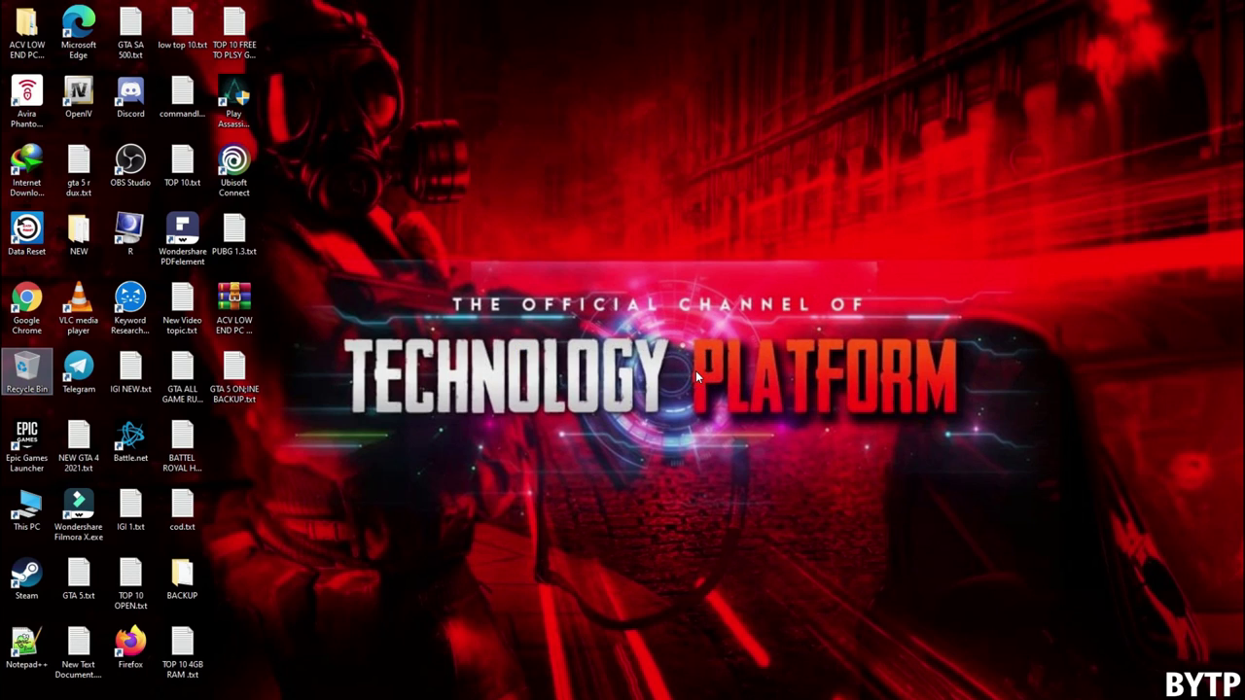
Step: Open the file location of the Play Assassins Creed Valhalla desktop shortcut
drag(443, 74, 214, 138)
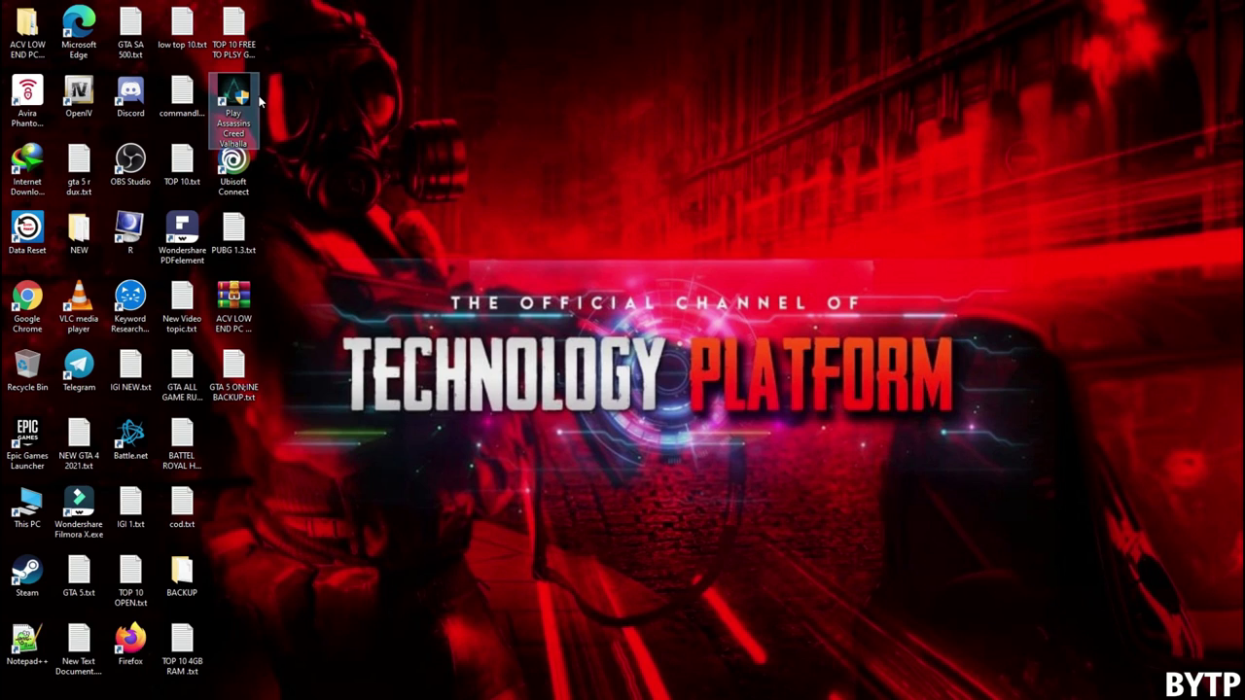
right_click(233, 103)
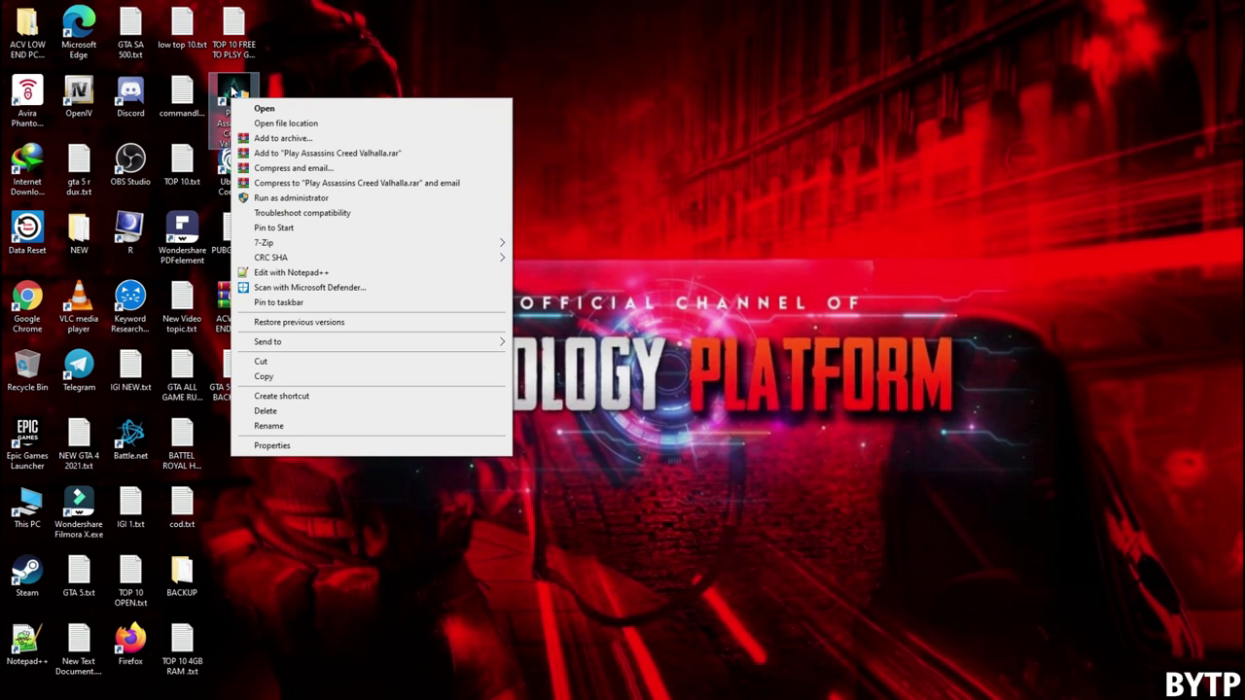
click(260, 119)
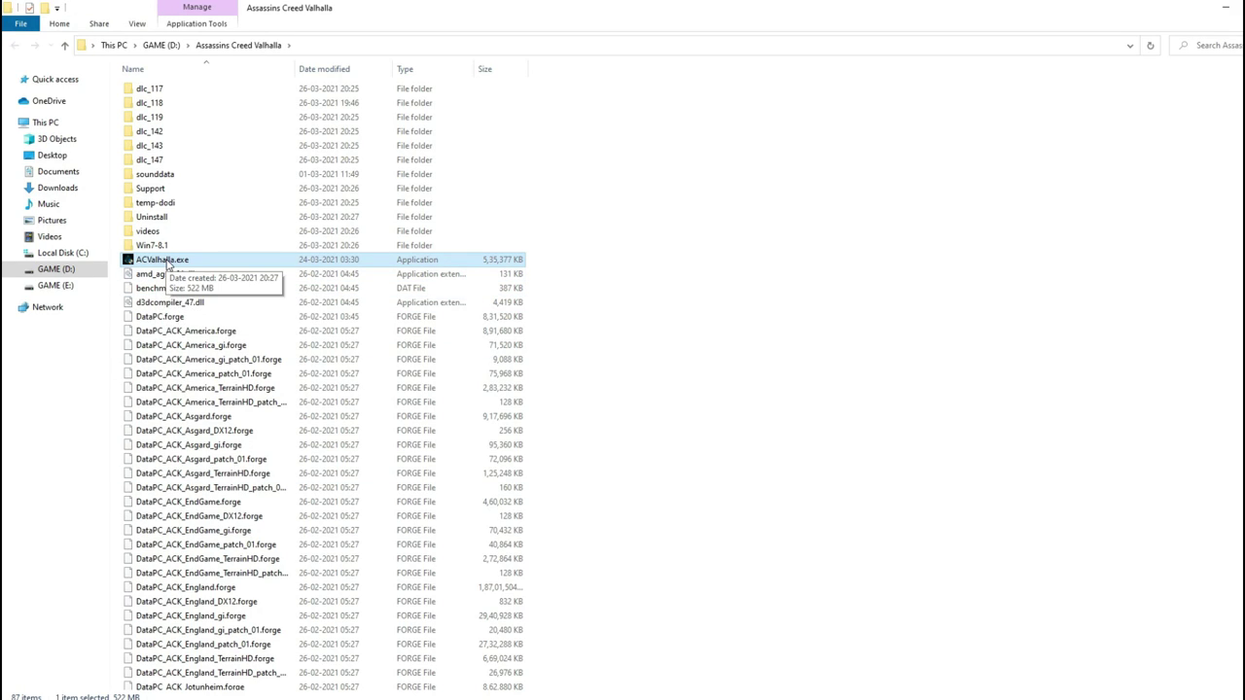
Step: Make sure ACValhalla.exe is set to run as an administrator in its compatibility properties
right_click(166, 261)
click(207, 602)
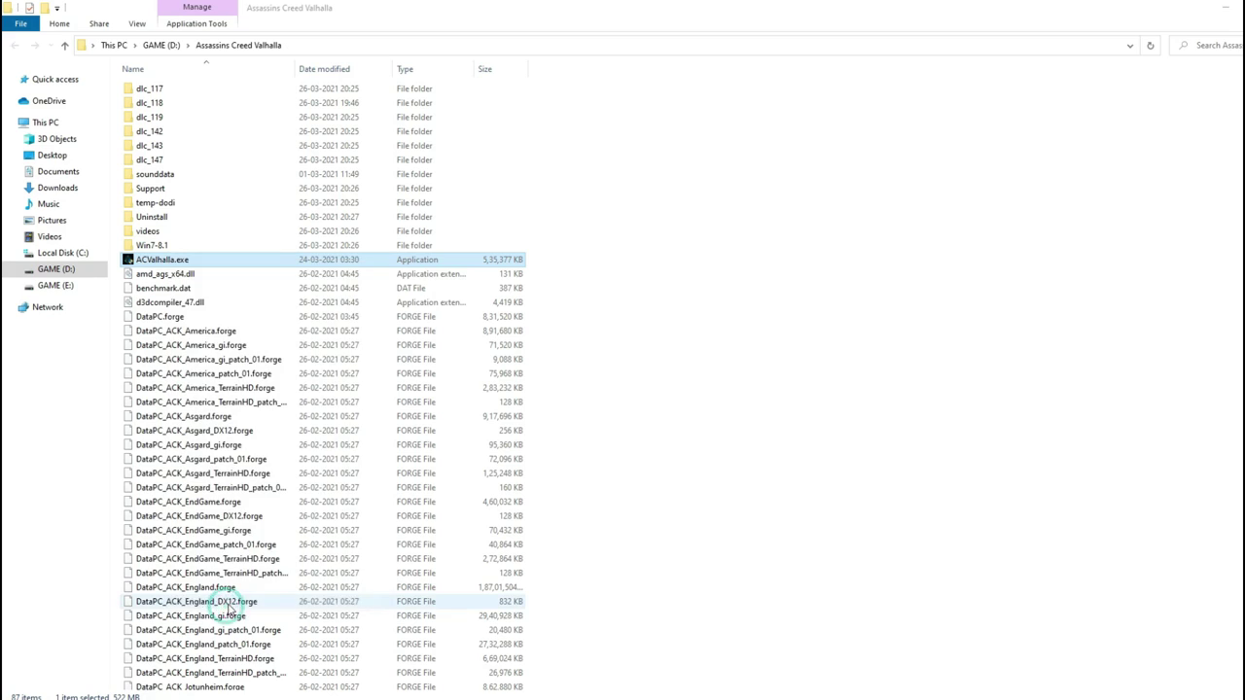
click(288, 307)
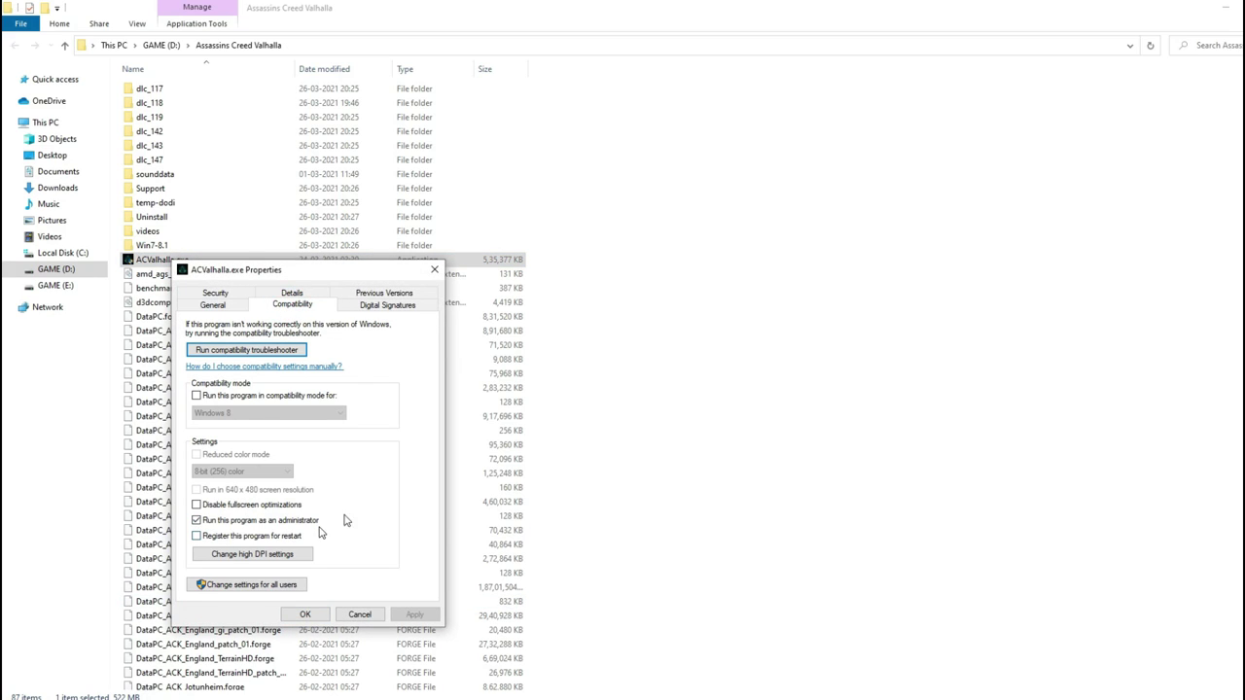
click(306, 616)
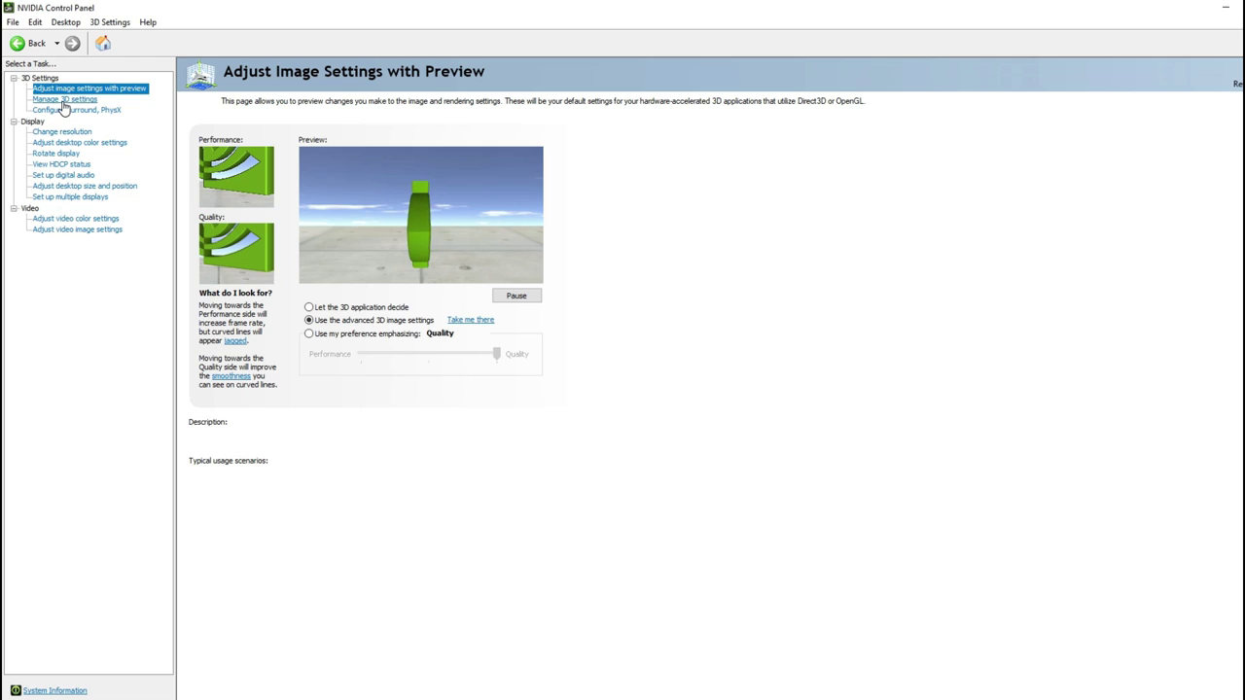
Step: Add ACValhalla.exe from the Assassins Creed Valhalla folder on GAME (D:) to the program-specific 3D settings
click(65, 99)
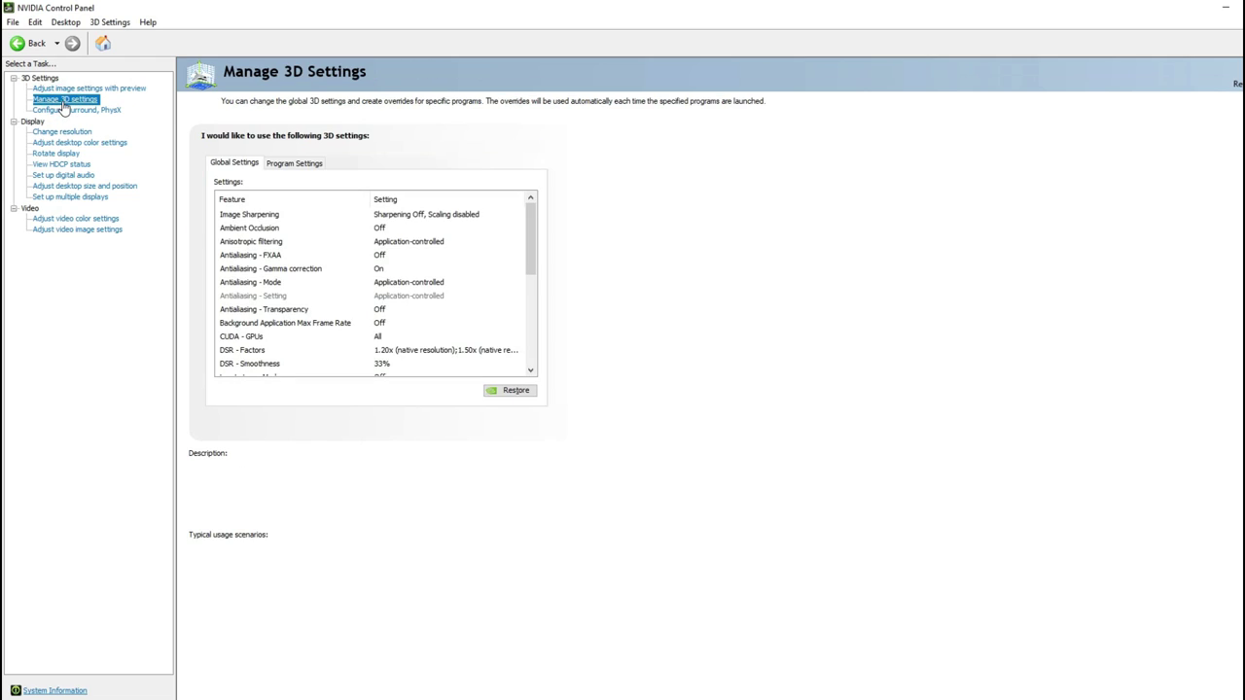
click(312, 166)
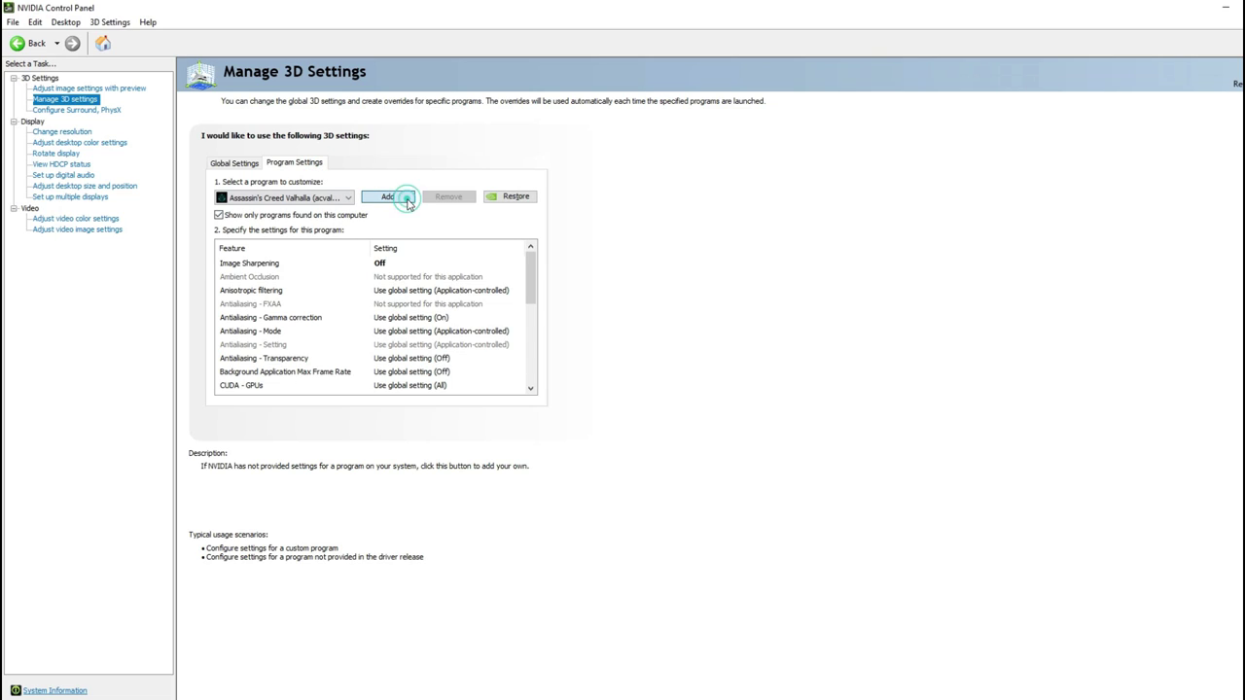
click(406, 198)
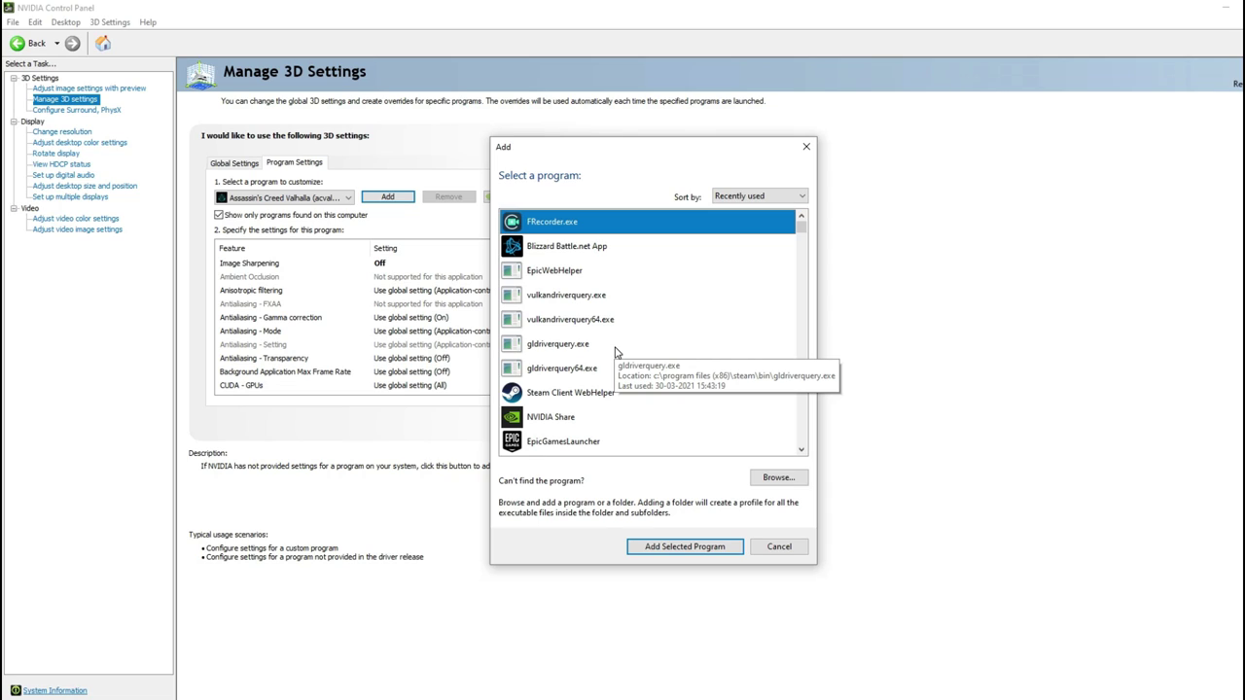
click(778, 477)
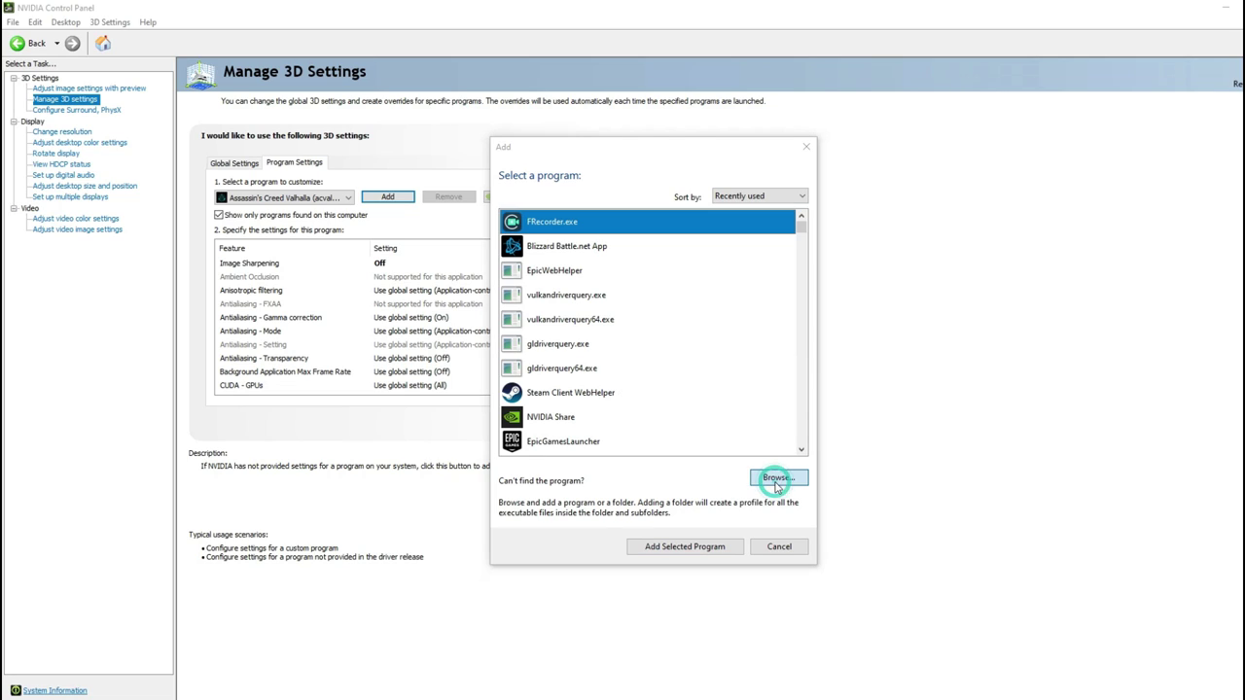
click(493, 444)
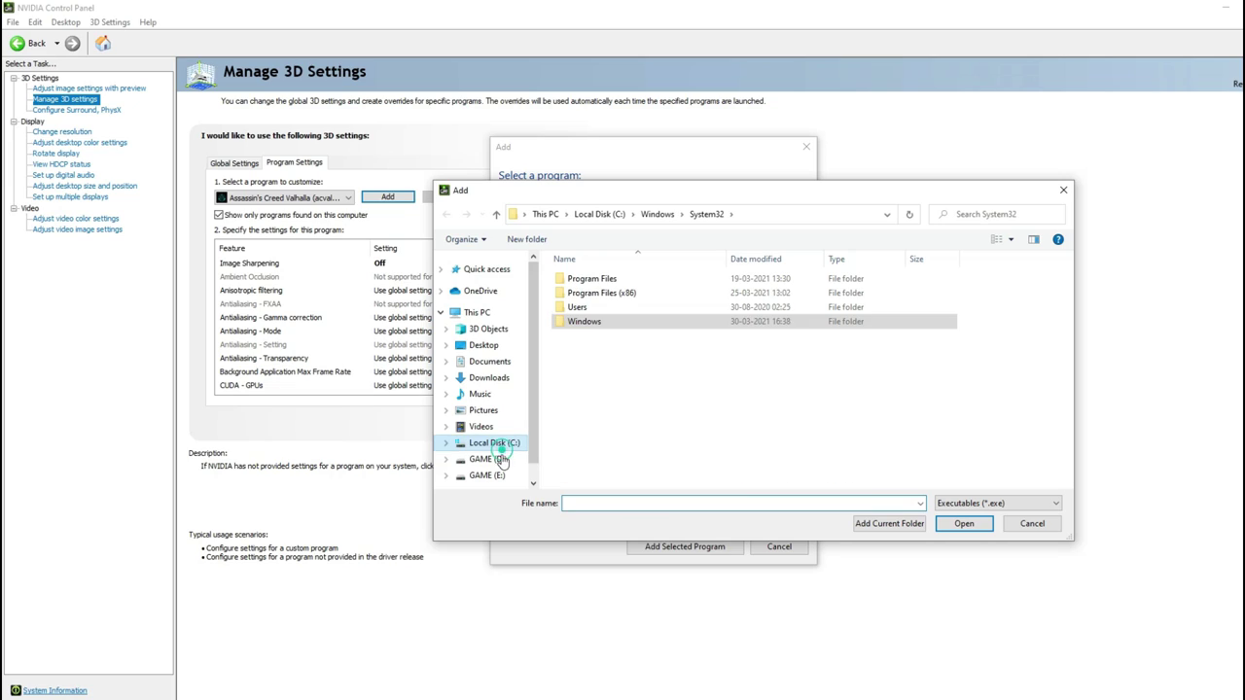
click(489, 458)
double_click(736, 296)
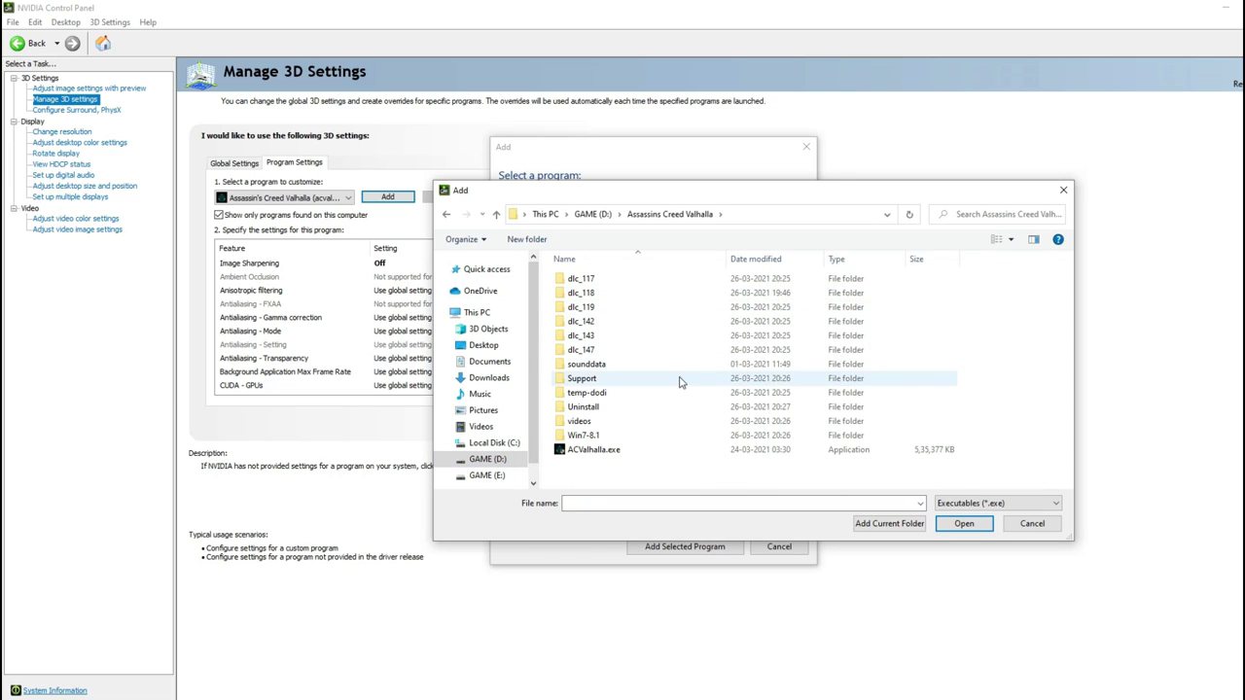
double_click(584, 450)
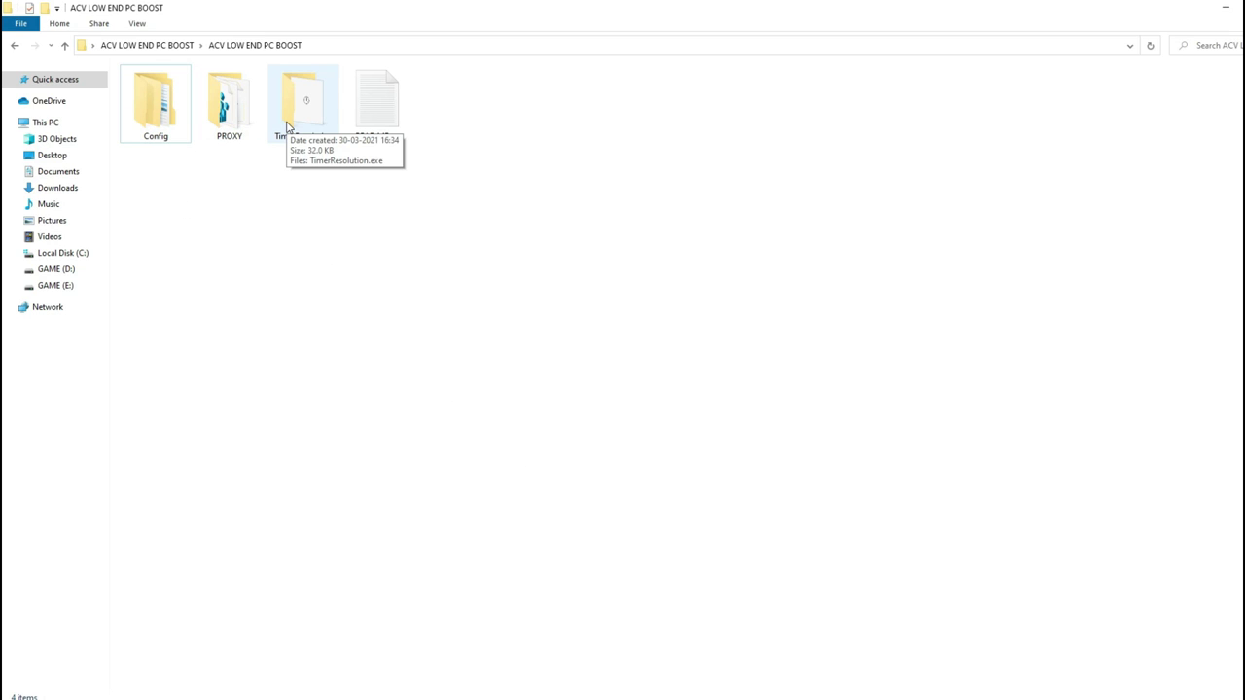
Step: Open the Config folder of ACV LOW END PC BOOST, show it with large icons and select the SUPER LOW END PC folder
double_click(155, 102)
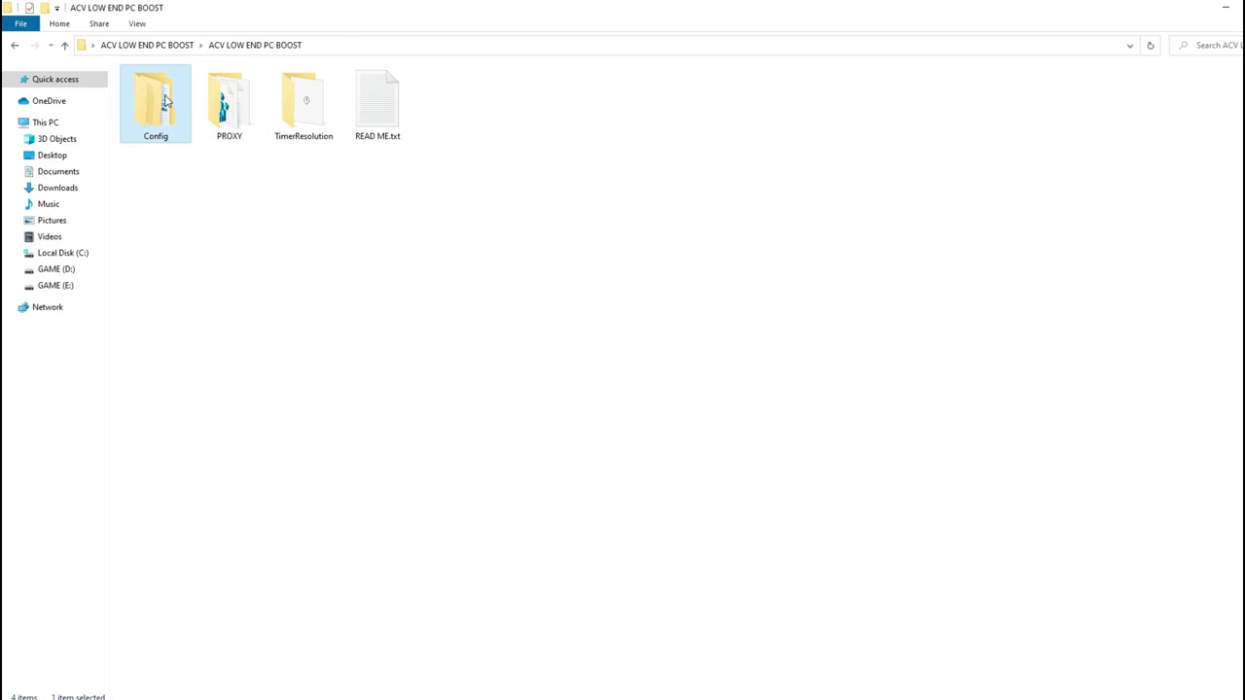
right_click(176, 185)
mouse_move(199, 190)
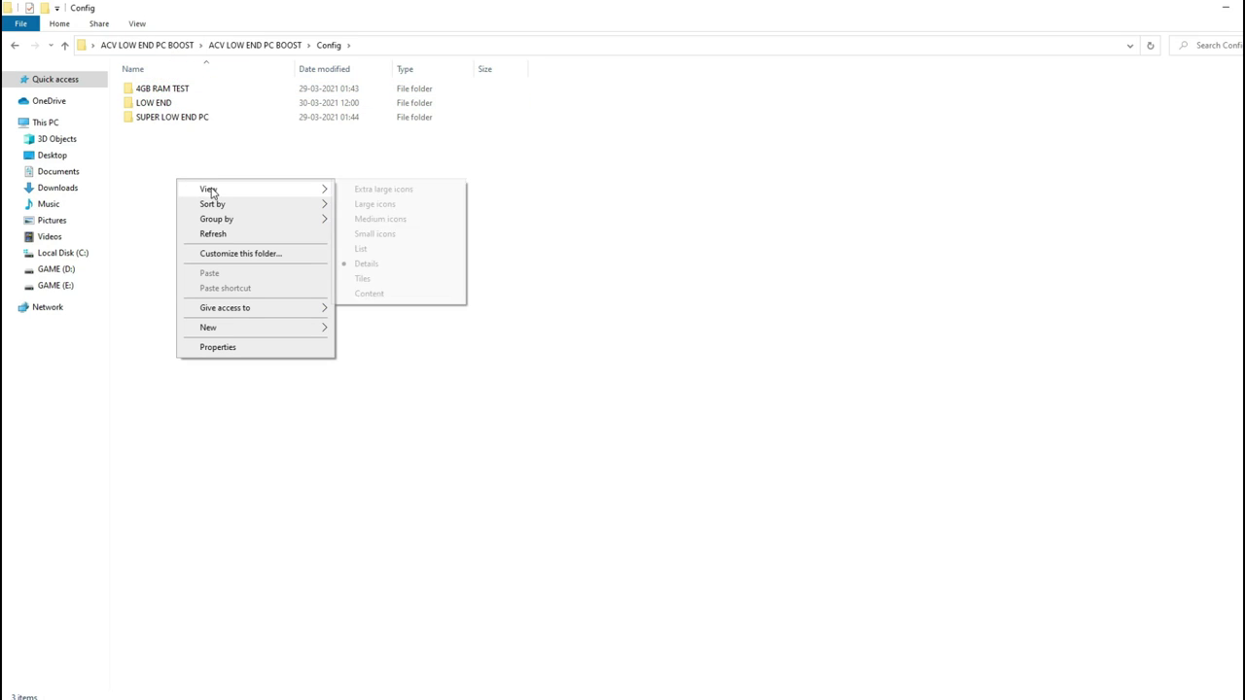
click(347, 204)
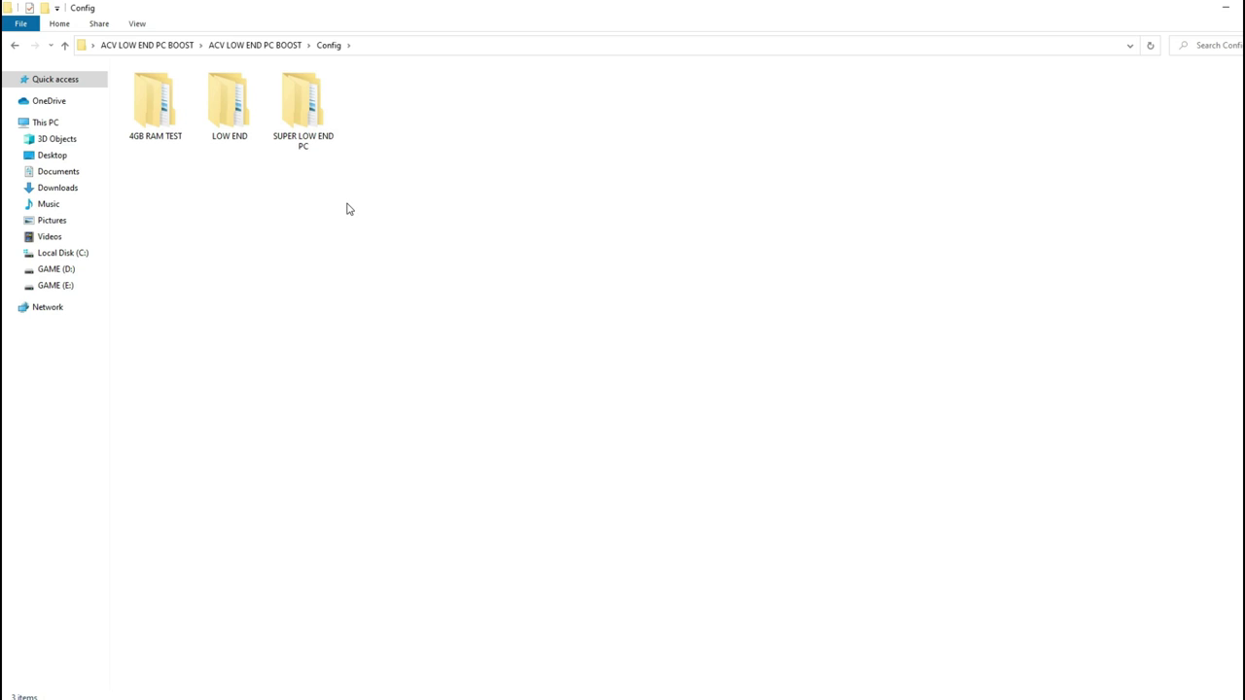
key(s)
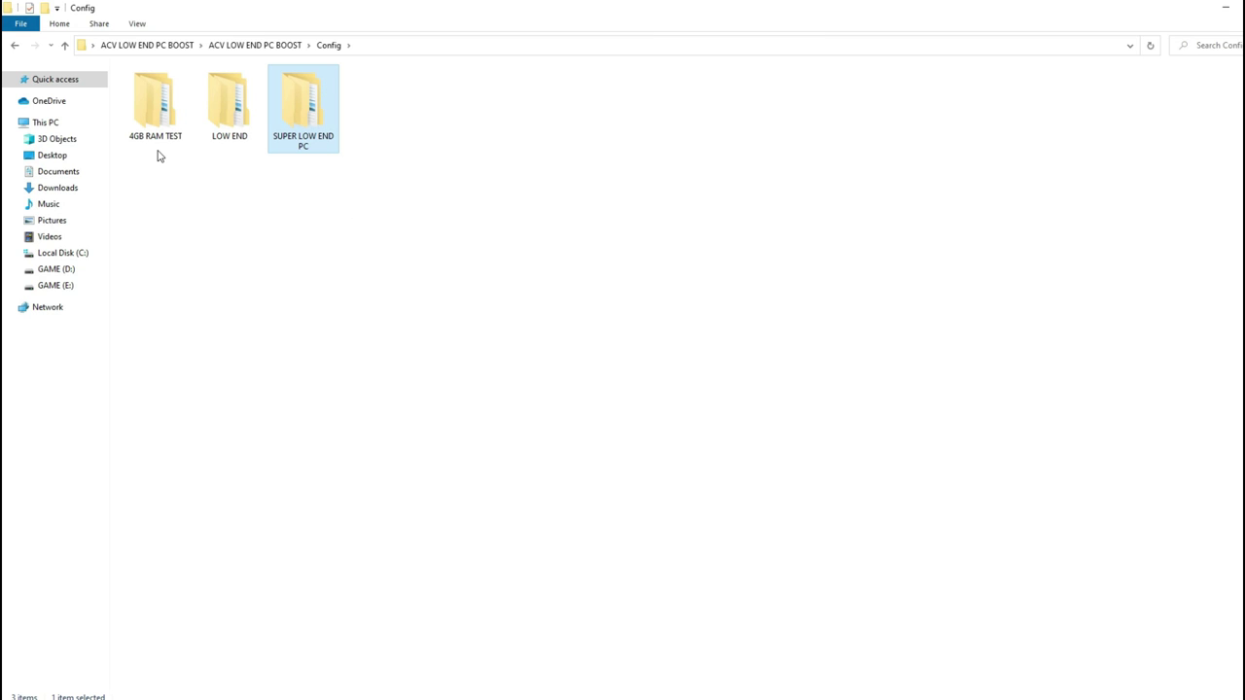
Step: Copy ACValhalla.ini from the Assassin's Creed Valhalla folder inside the LOW END config folder
double_click(212, 132)
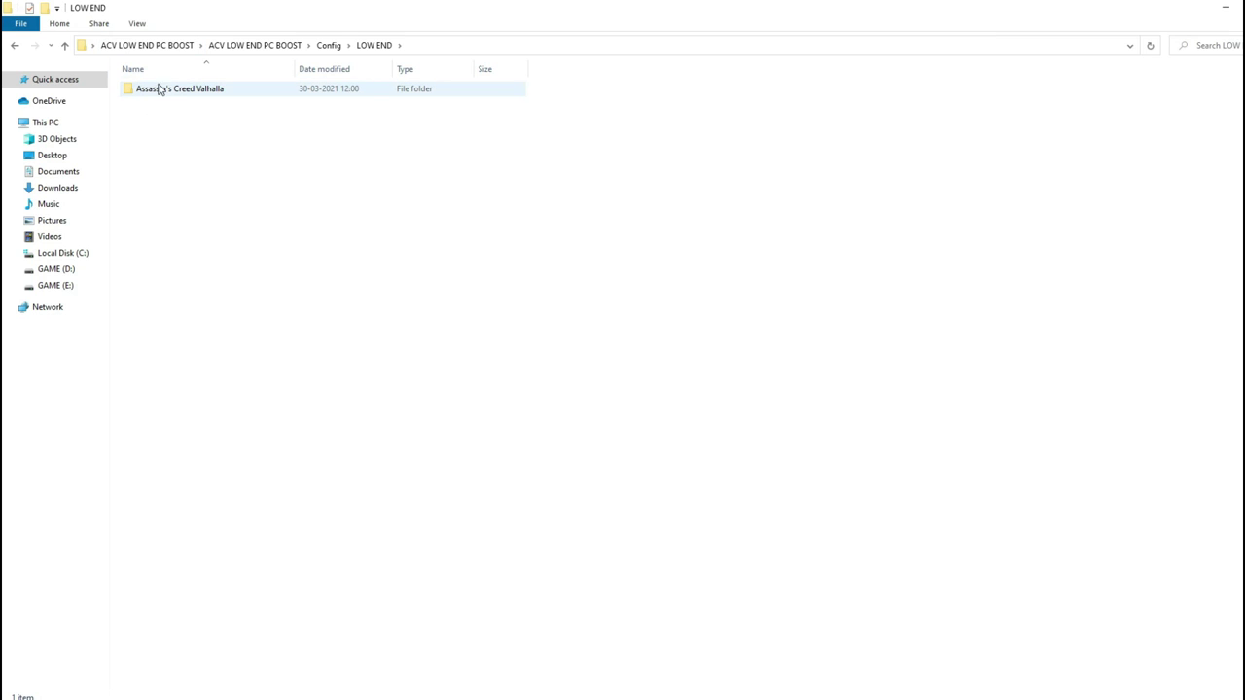
double_click(152, 94)
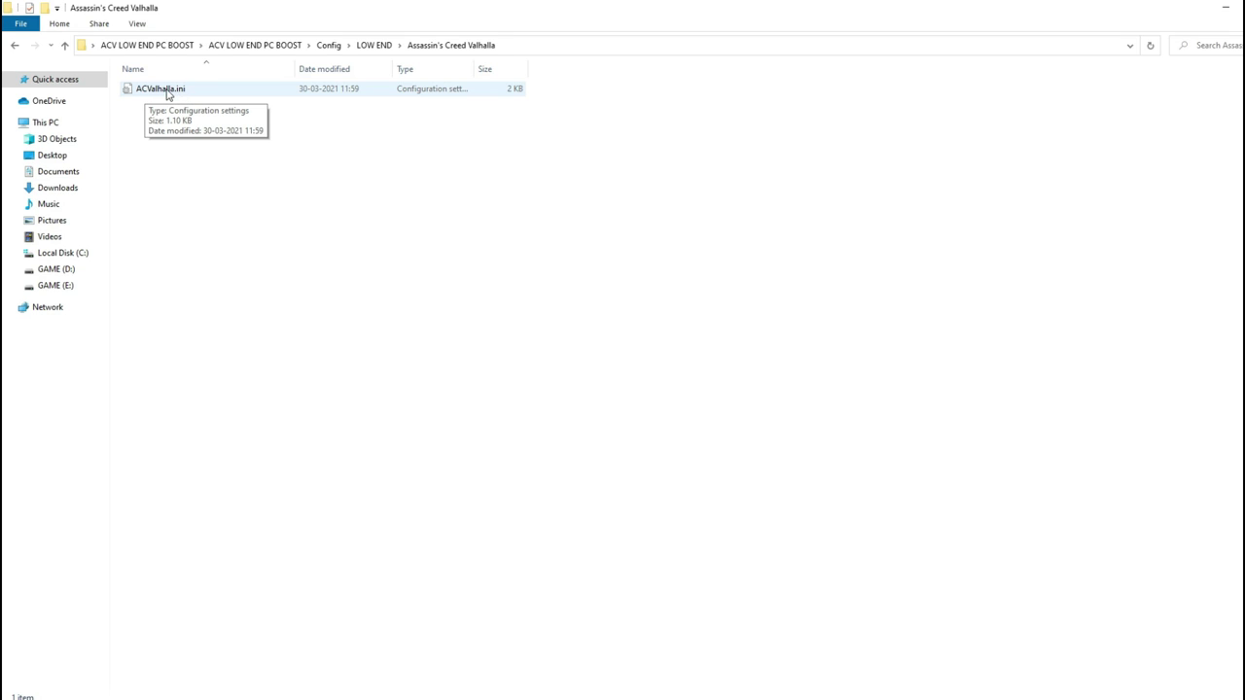
right_click(164, 90)
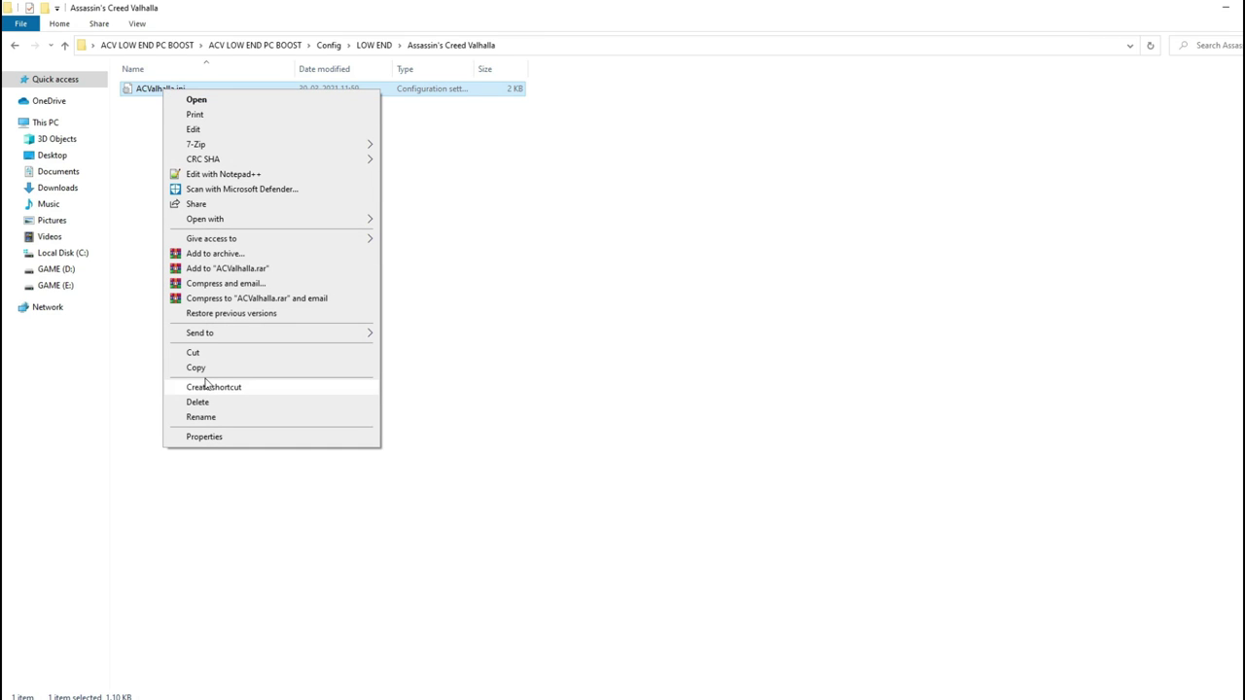
click(196, 368)
Step: Paste the copied ACValhalla.ini into the Assassin's Creed Valhalla folder in Documents
click(60, 173)
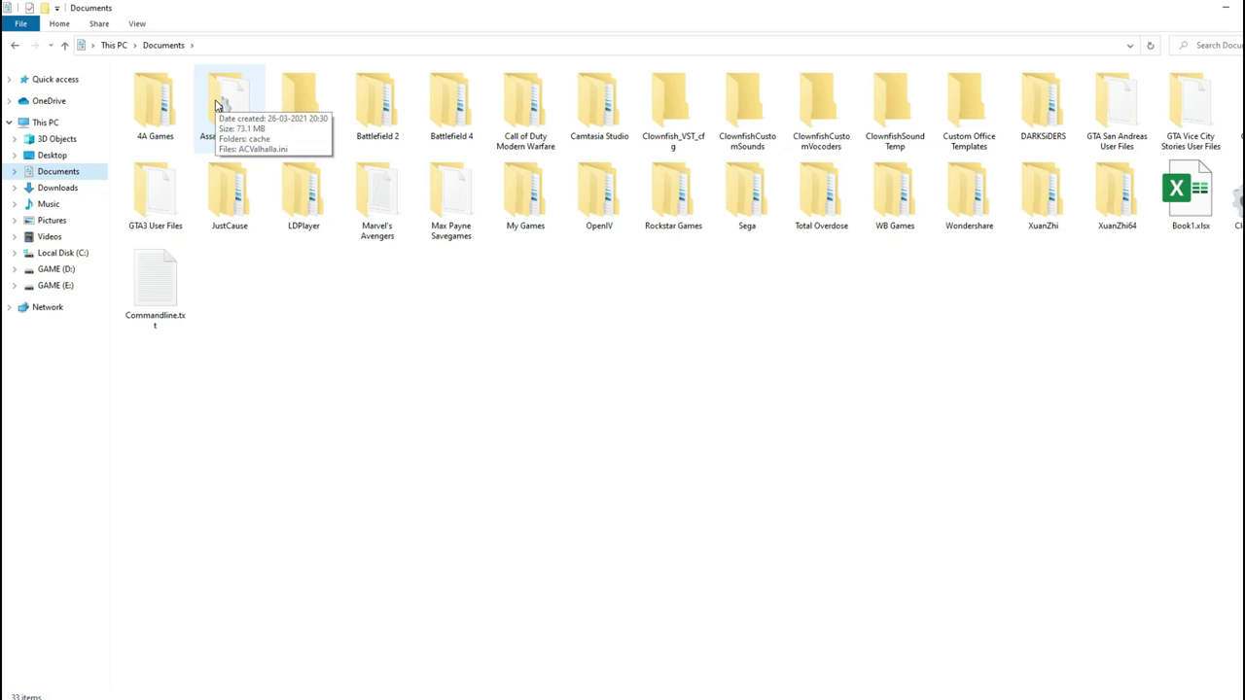
double_click(218, 105)
right_click(198, 158)
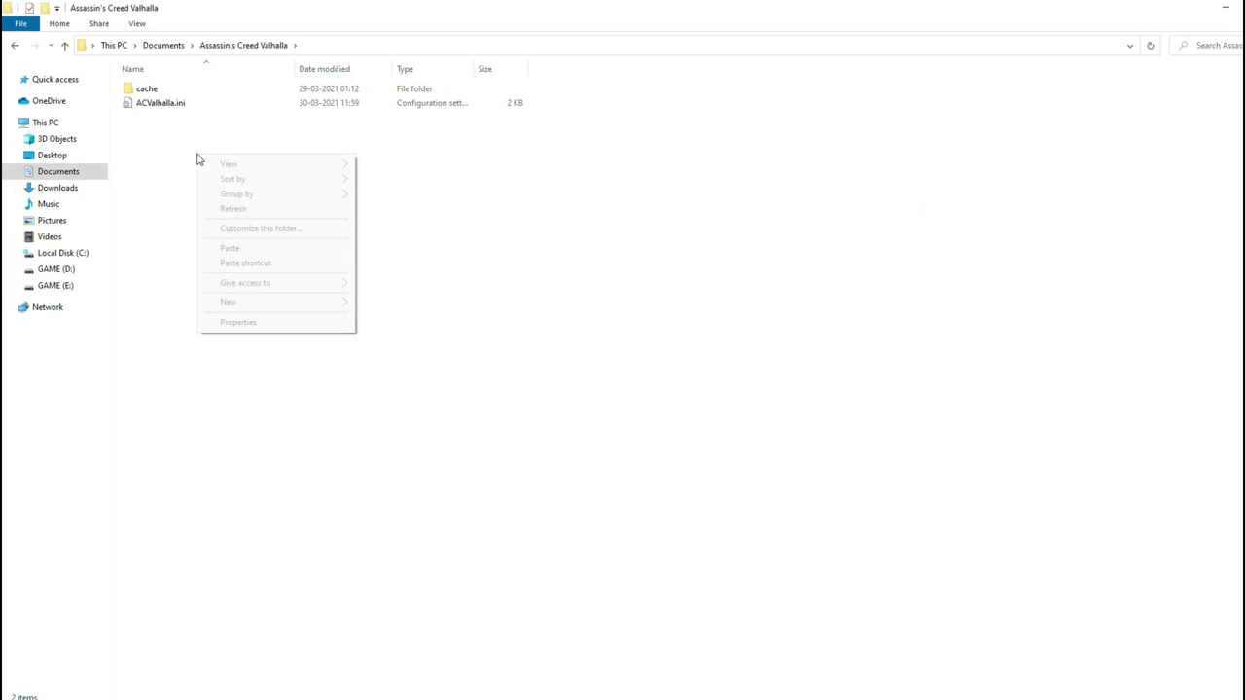
click(231, 249)
click(577, 255)
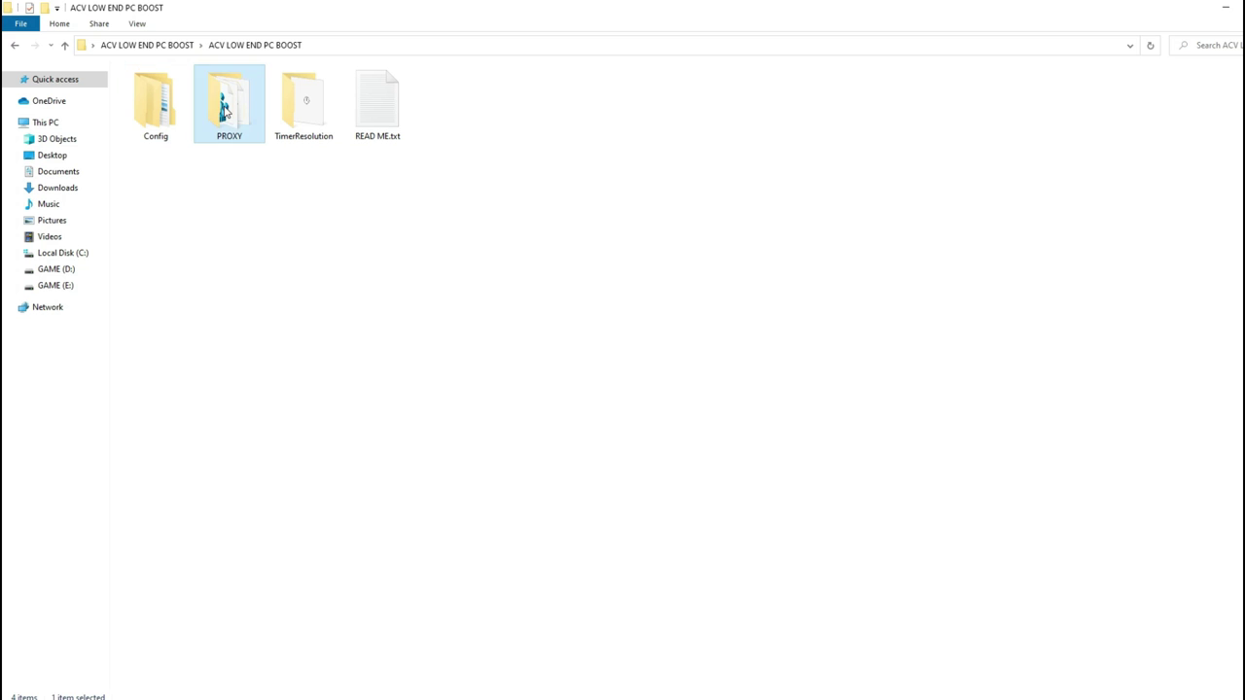
Step: Add CPU Optimization.reg from the PROXY folder of ACV LOW END PC BOOST to the registry
double_click(225, 102)
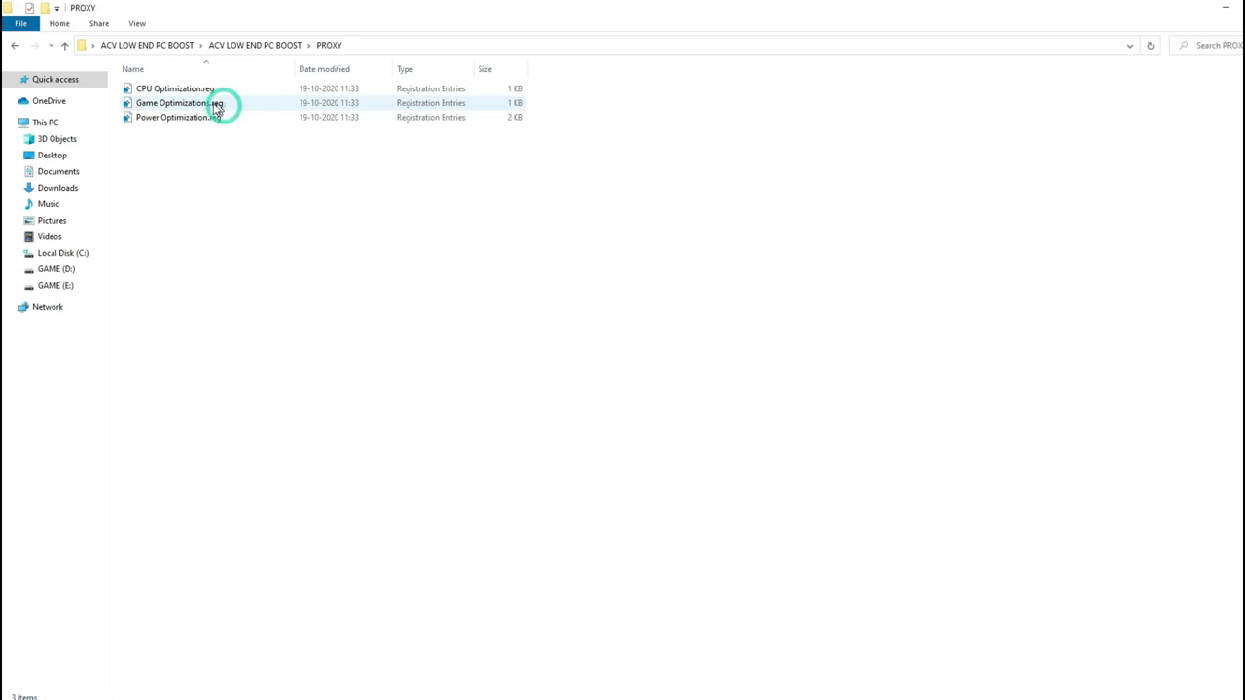
click(150, 94)
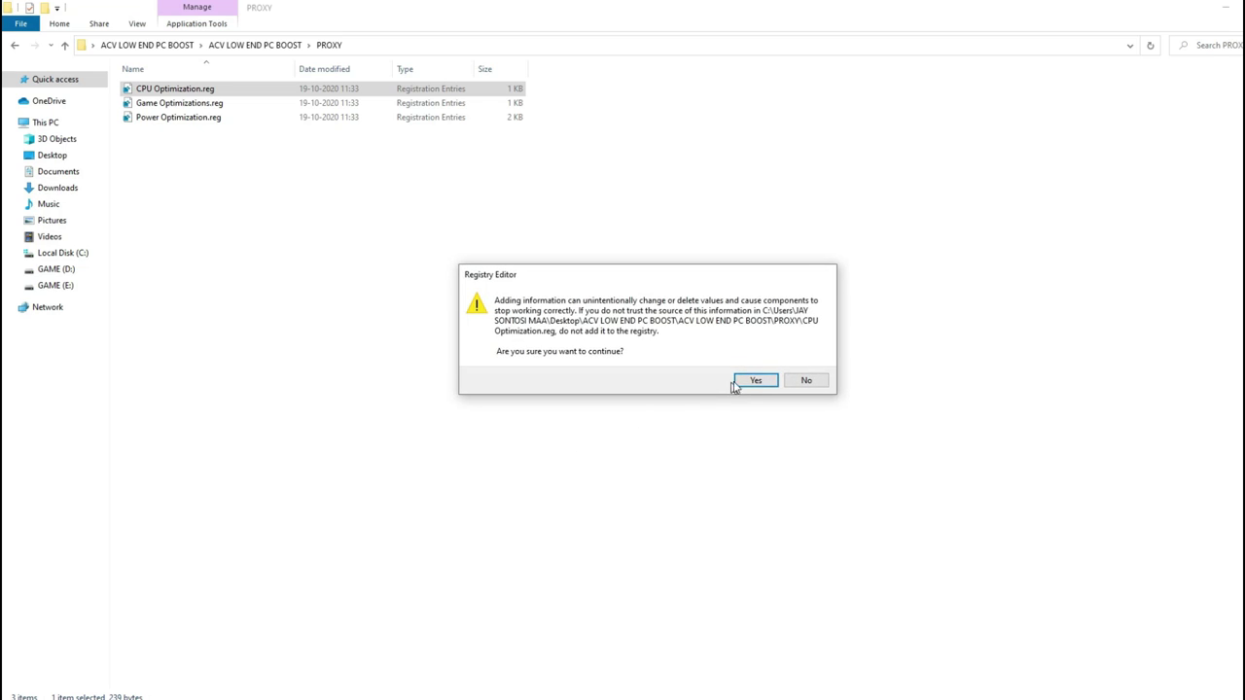
click(739, 384)
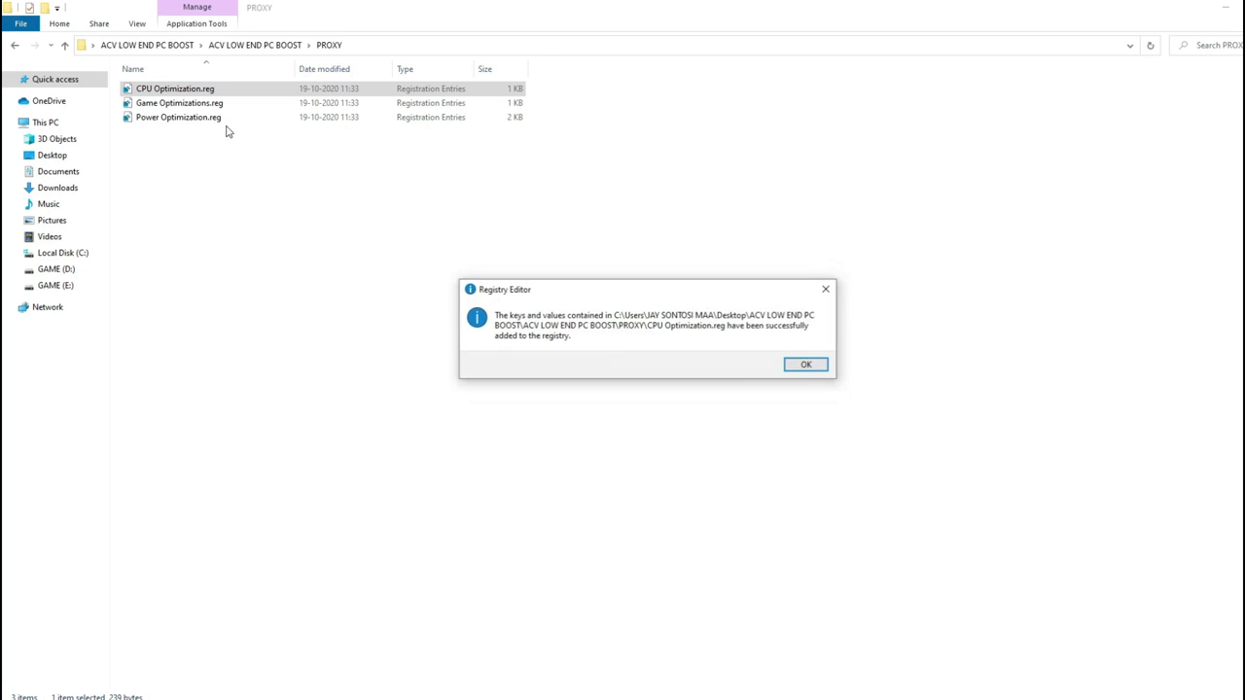
click(804, 367)
Step: Add Game Optimizations.reg and Power Optimization.reg from the PROXY folder to the registry
click(194, 105)
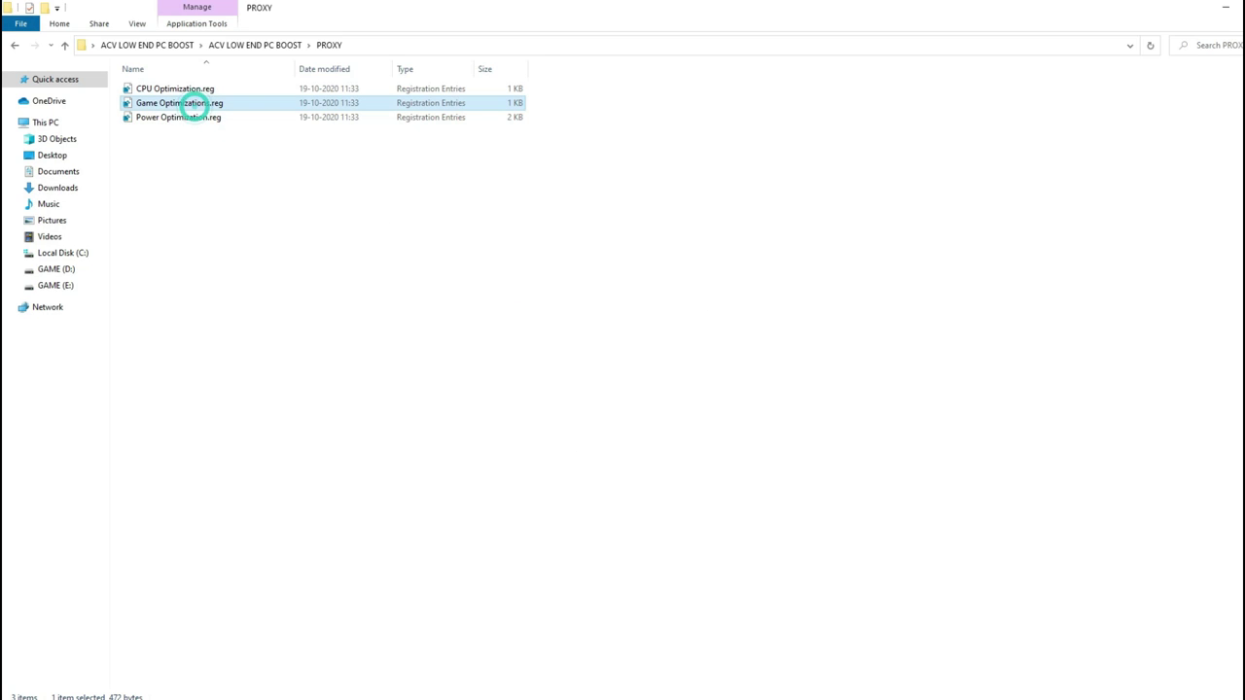
key(Return)
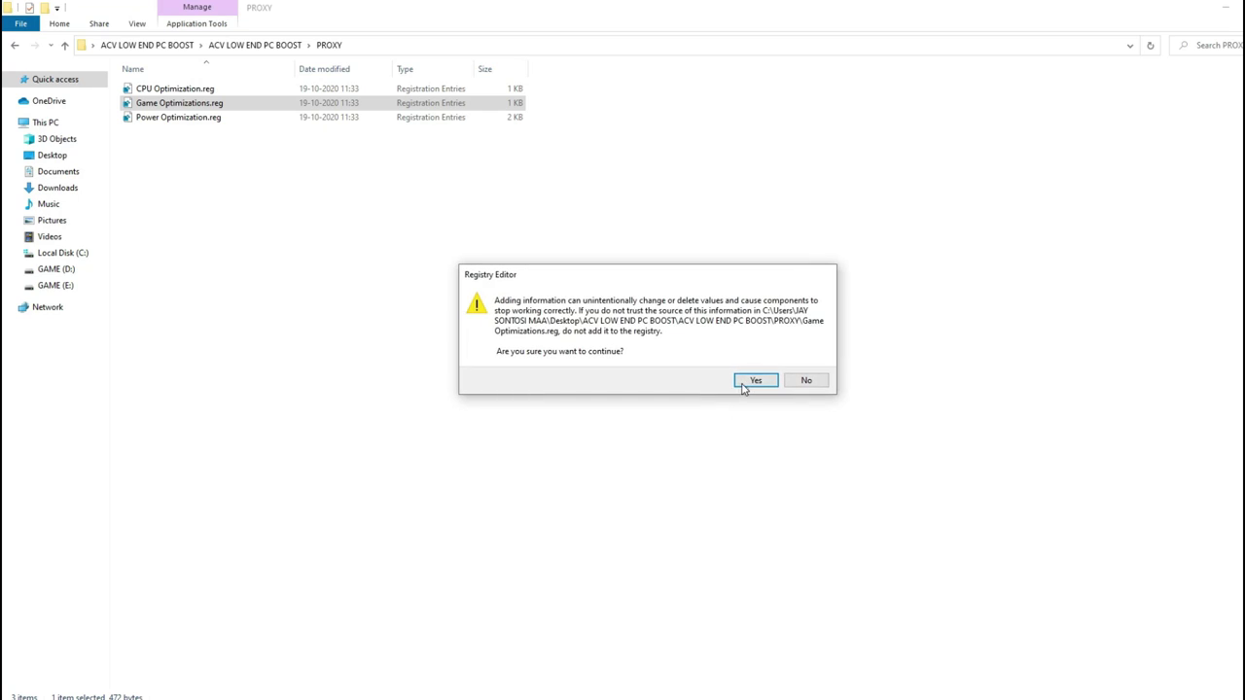
click(751, 379)
click(795, 365)
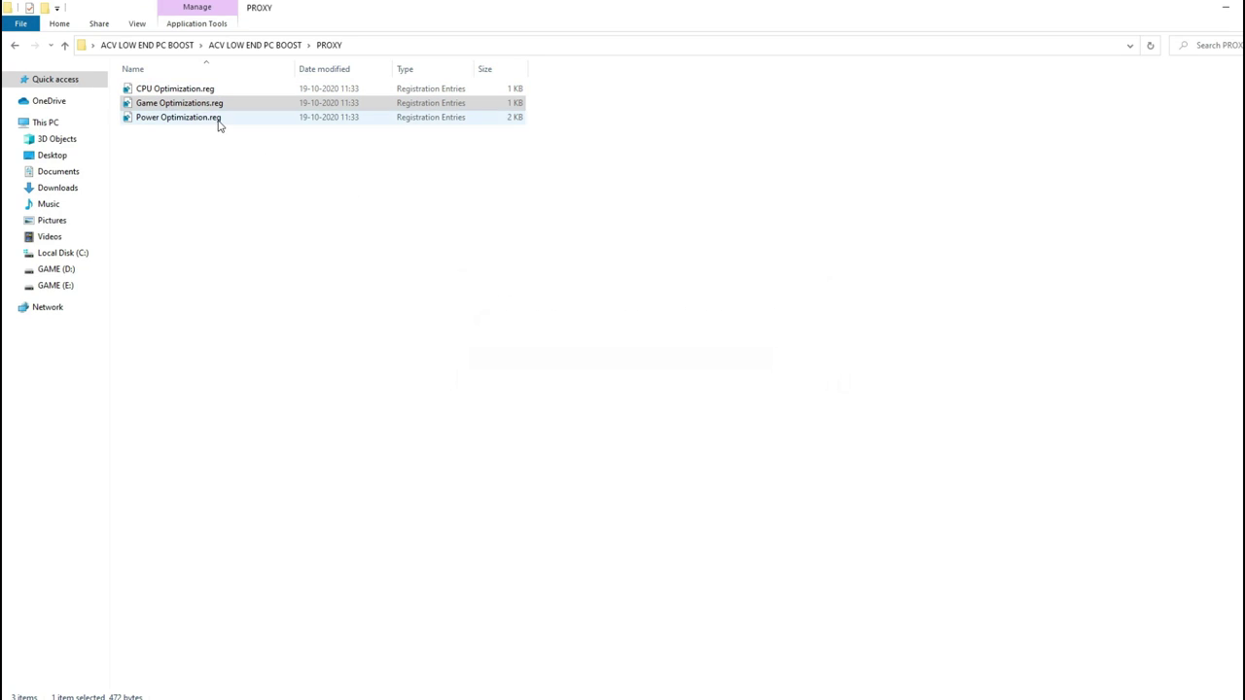
click(209, 118)
key(Return)
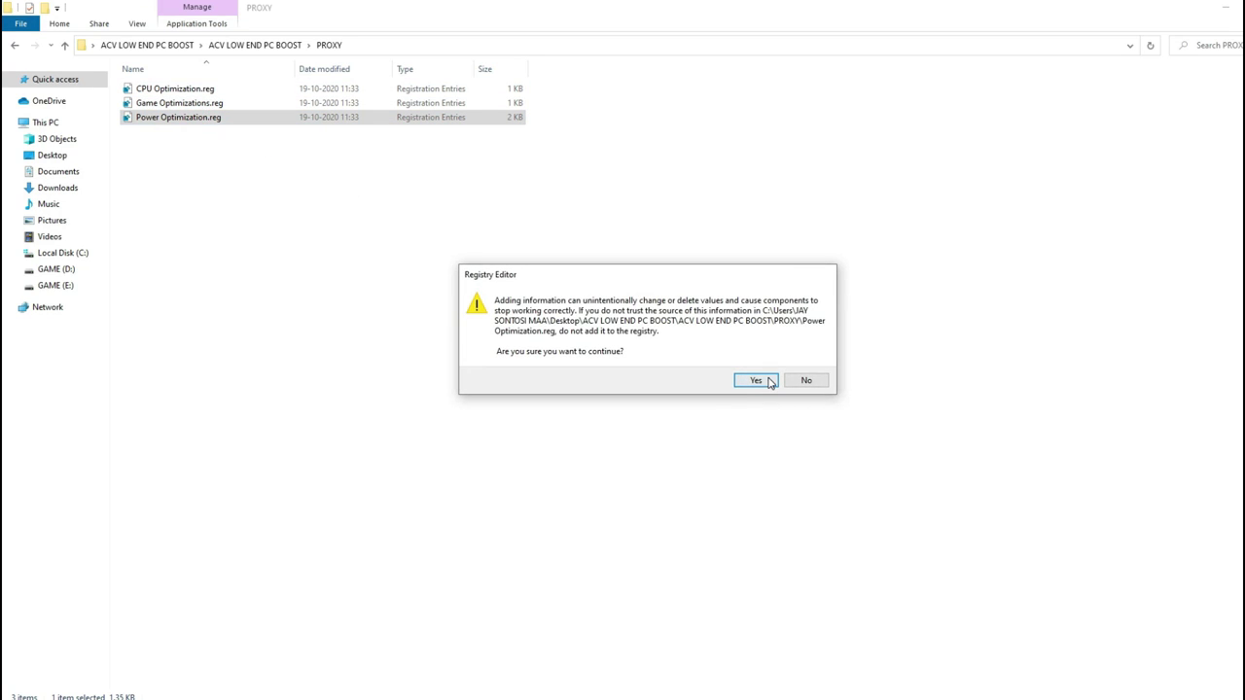
click(764, 381)
click(798, 368)
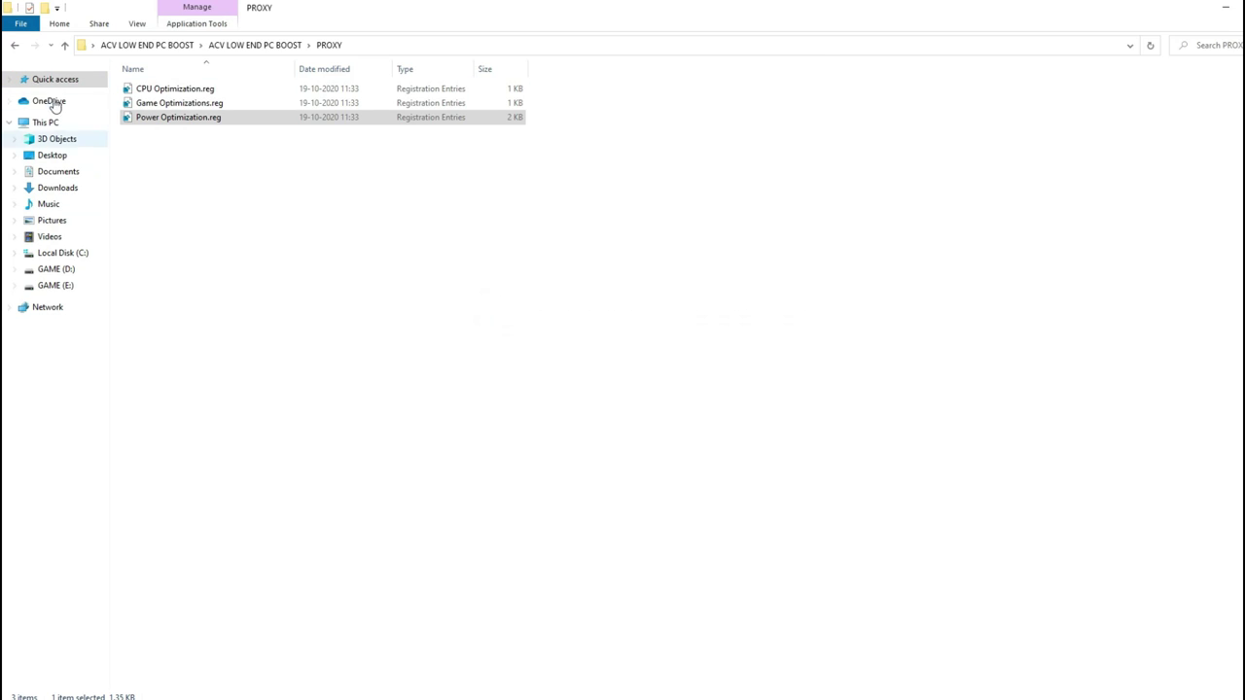
Step: Run TimerResolution.exe from the TimerResolution folder as administrator and minimize its window
click(62, 48)
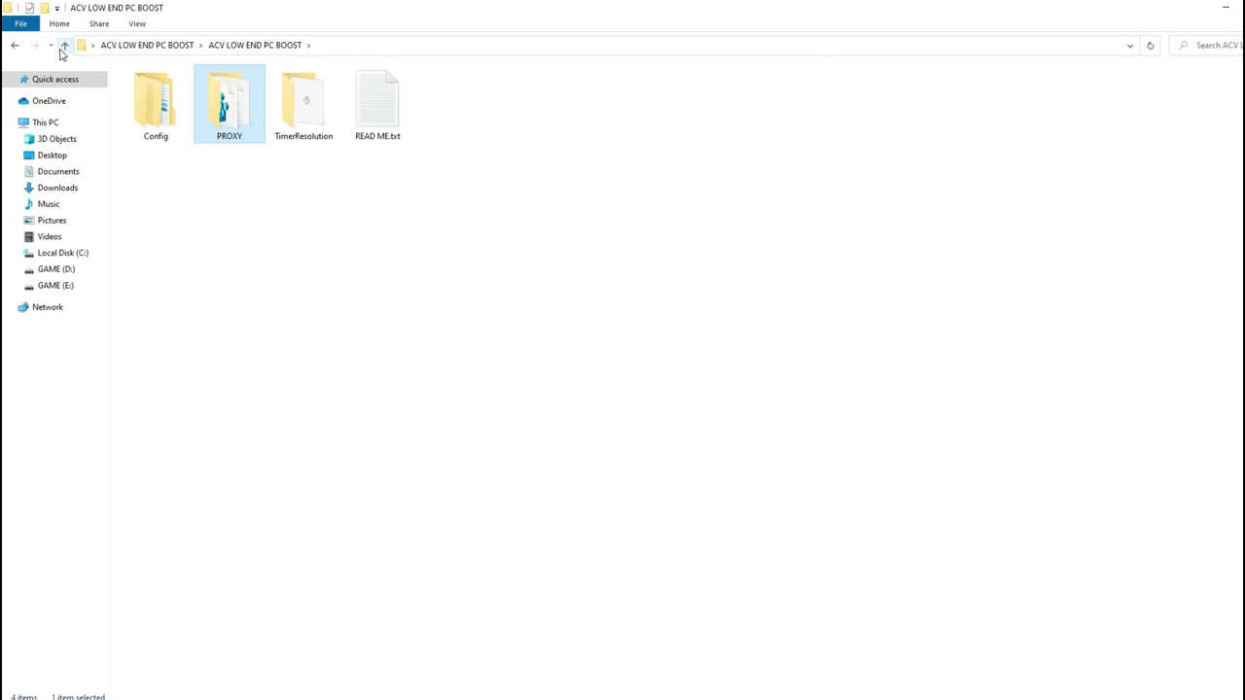
double_click(272, 121)
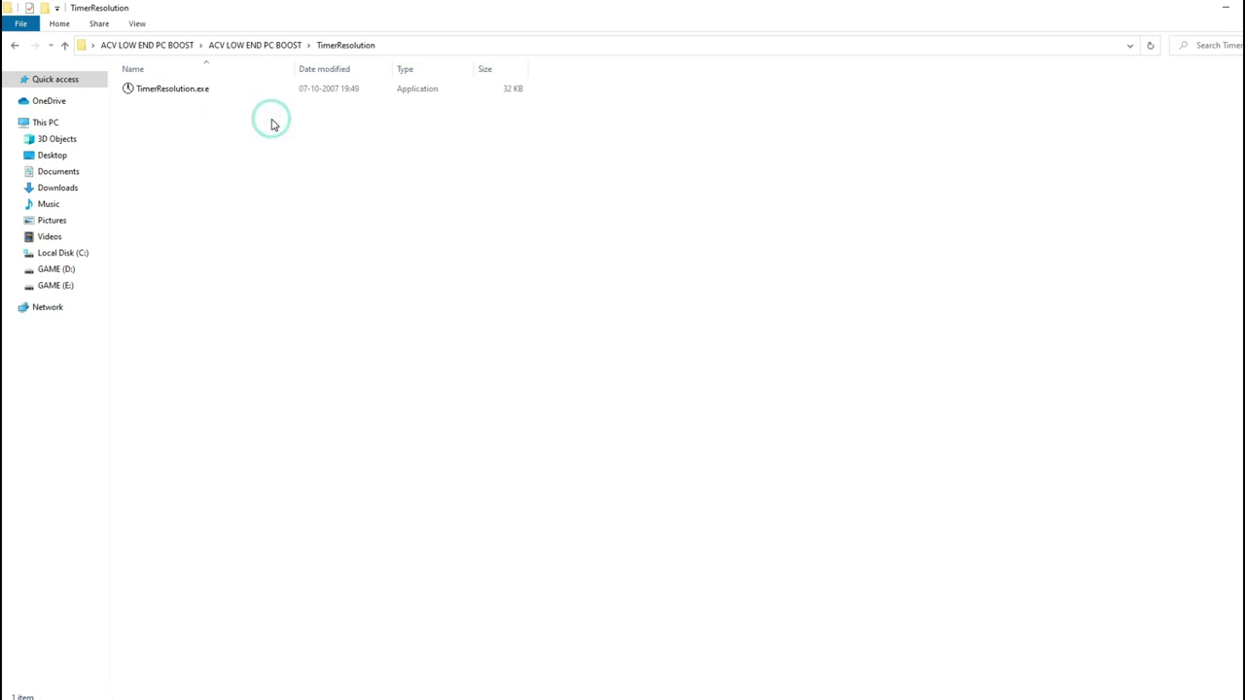
right_click(183, 88)
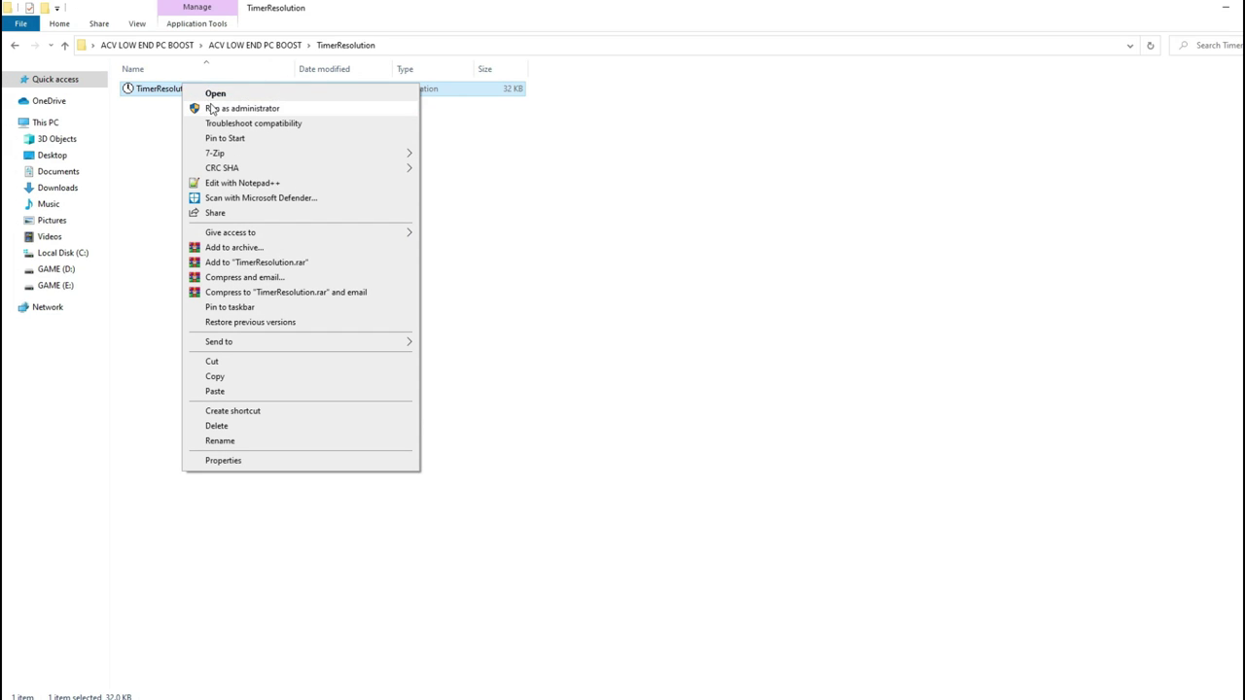
click(216, 108)
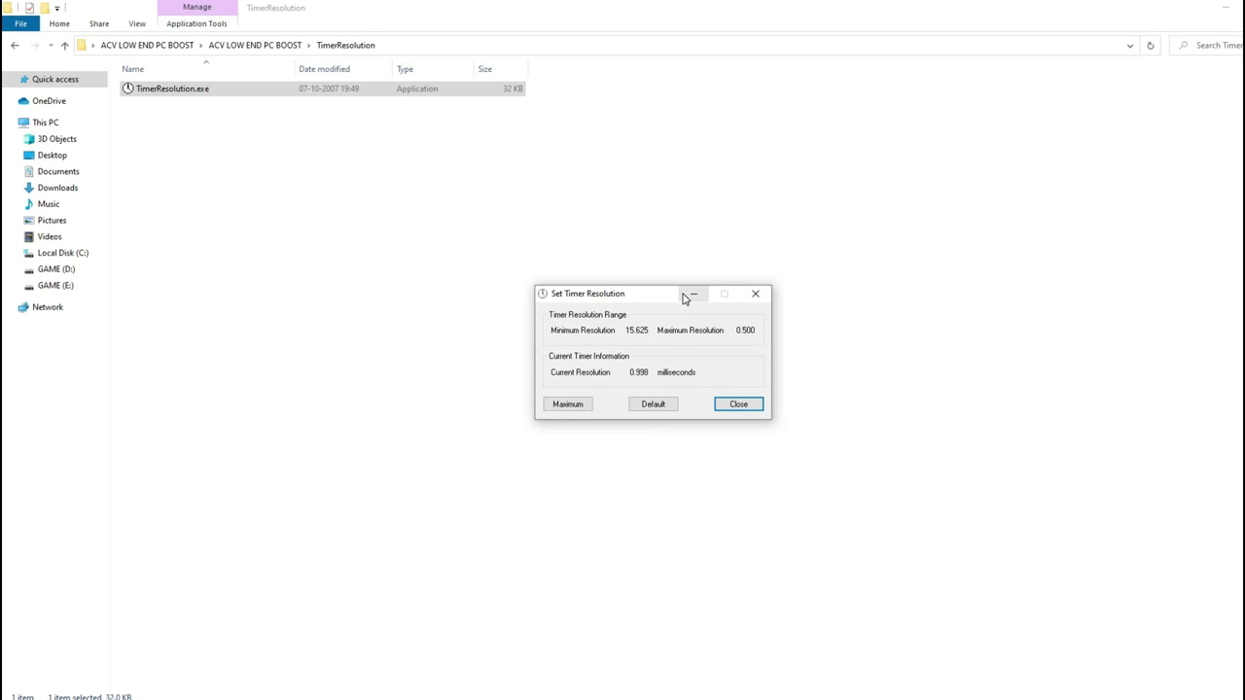
click(692, 293)
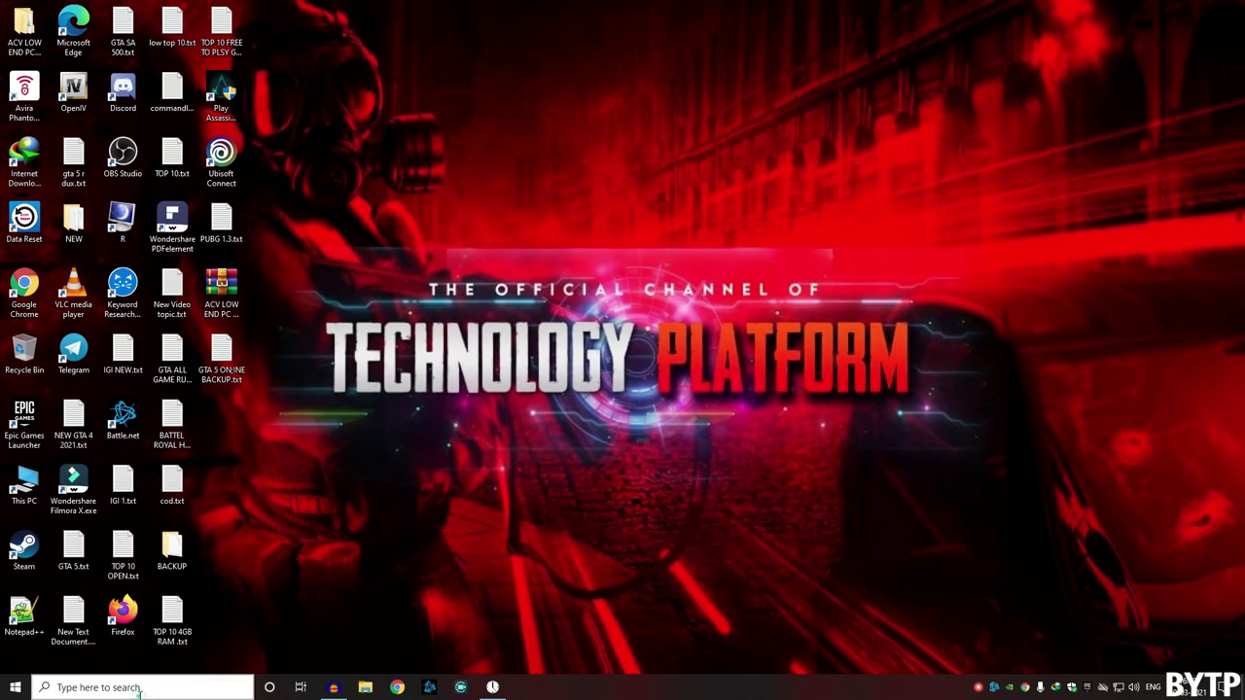
Step: Search Windows for the advanced system settings and open the Performance settings from there
click(145, 699)
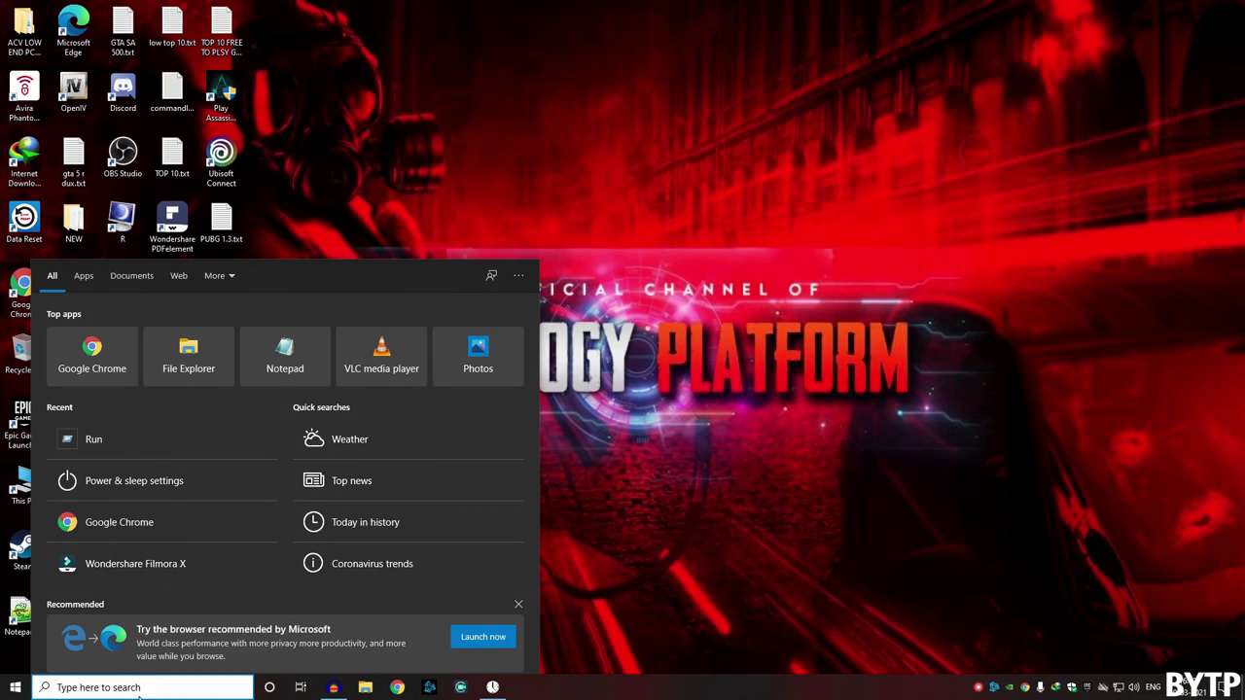
text(AD)
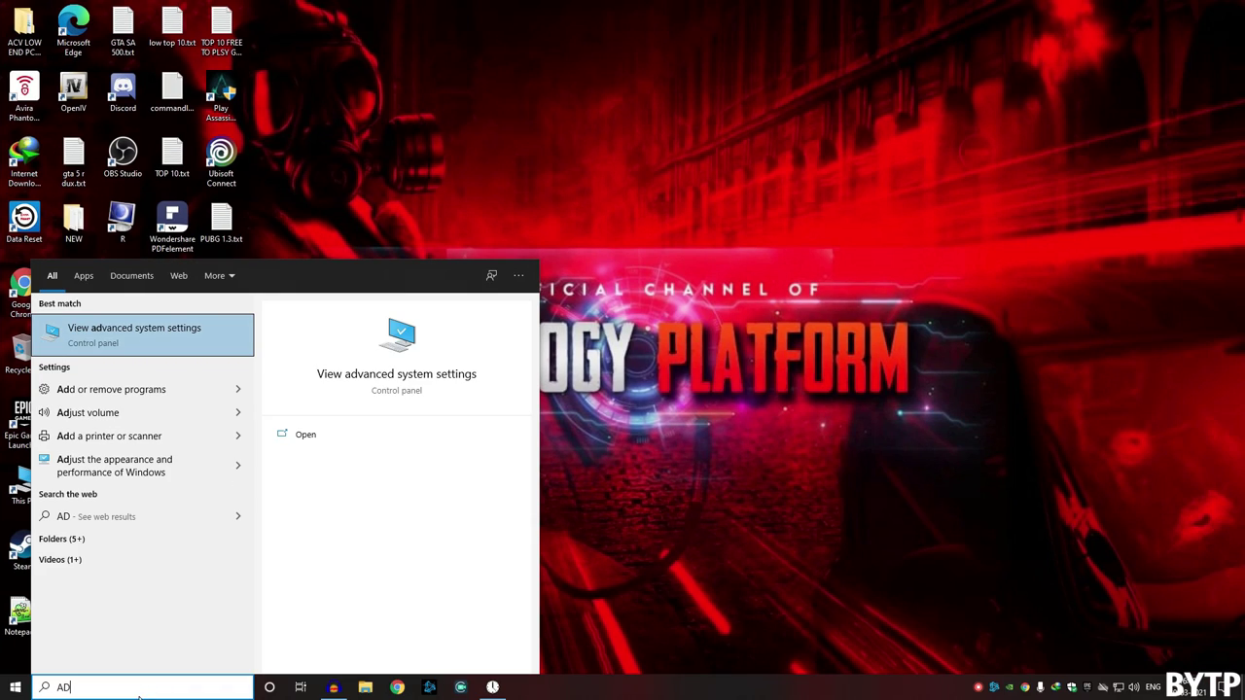
click(109, 329)
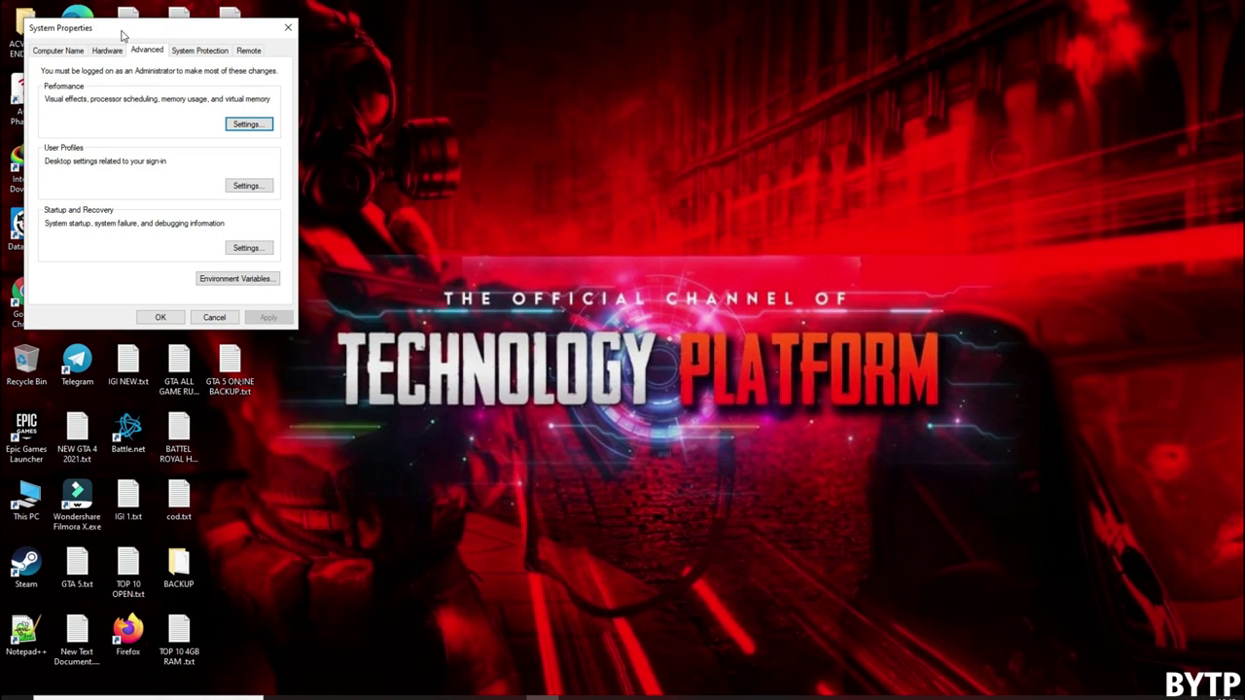
drag(119, 29, 566, 110)
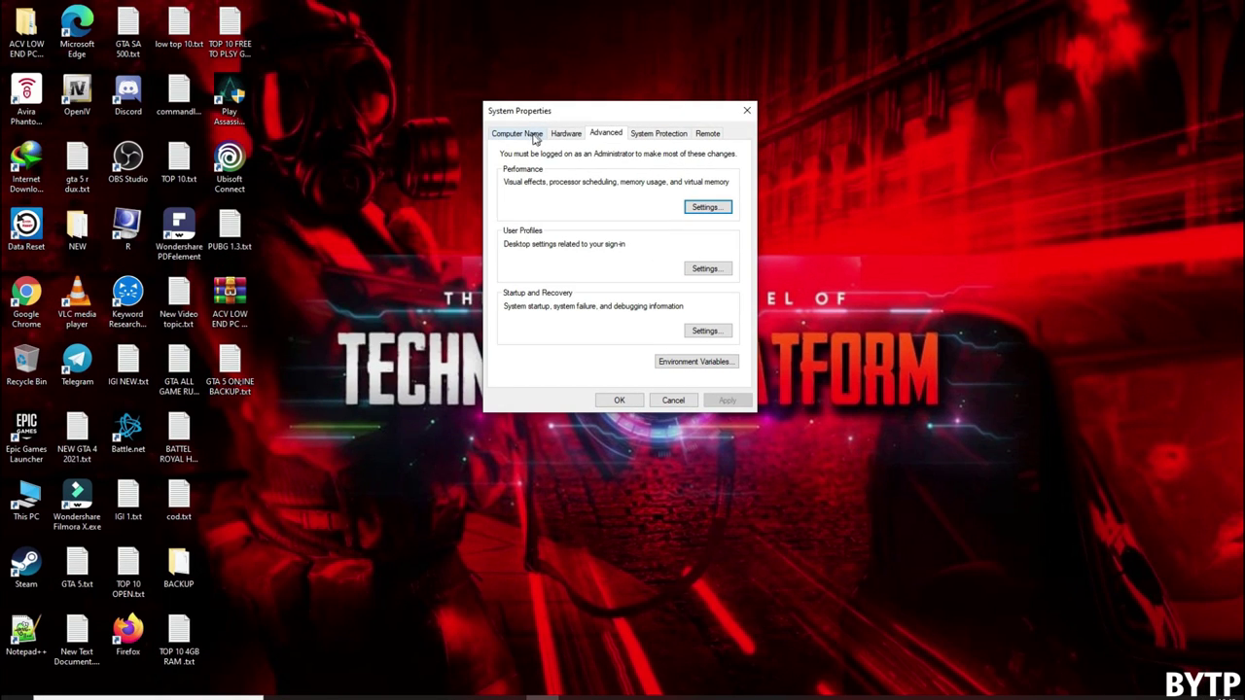
click(708, 208)
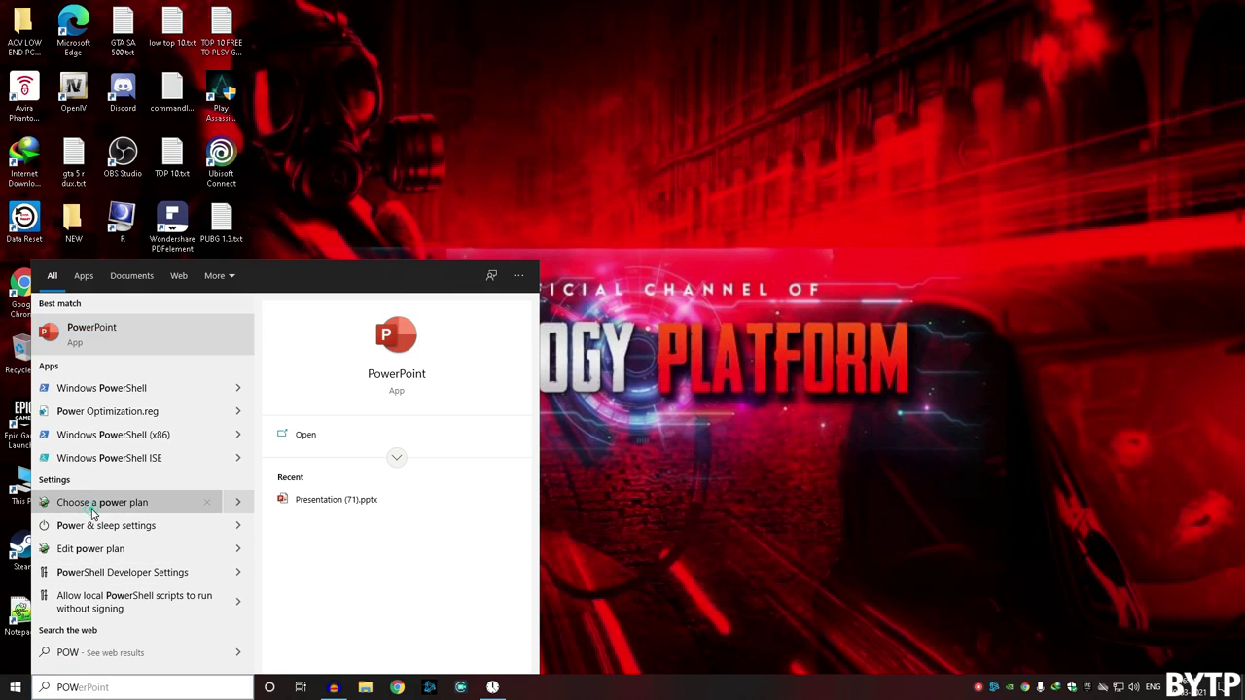
Step: Select the first Ultimate Performance plan among the additional power plans and refresh the desktop
click(94, 512)
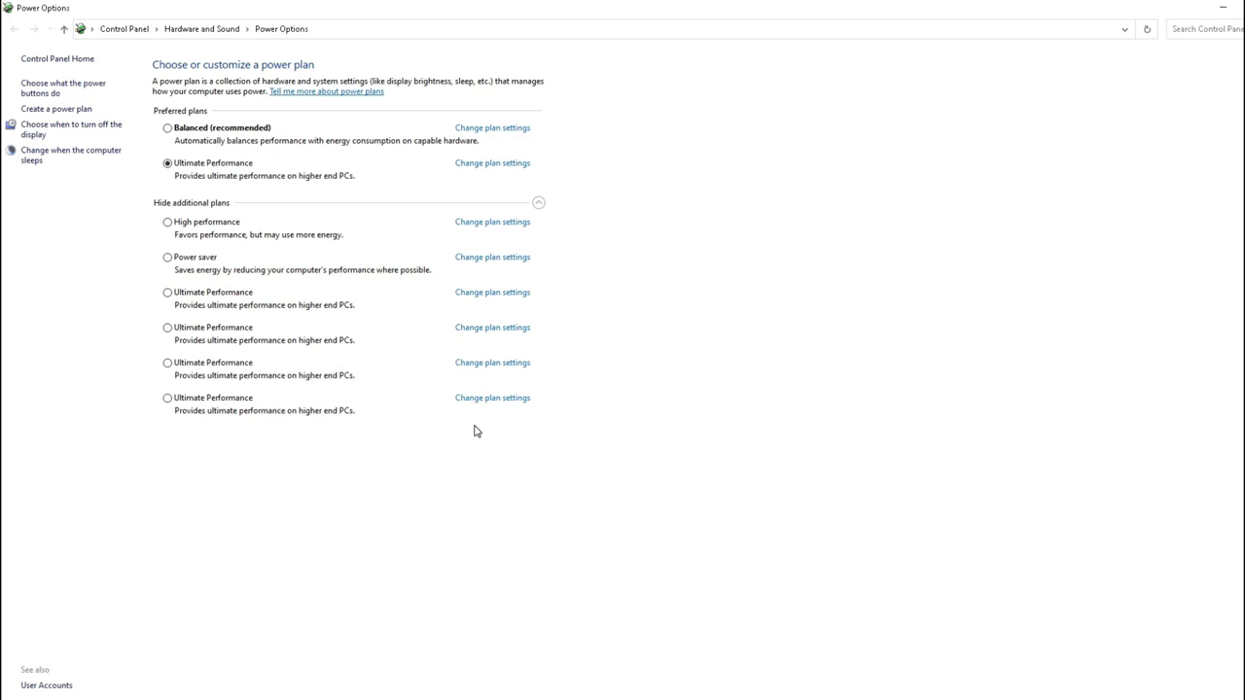
click(167, 292)
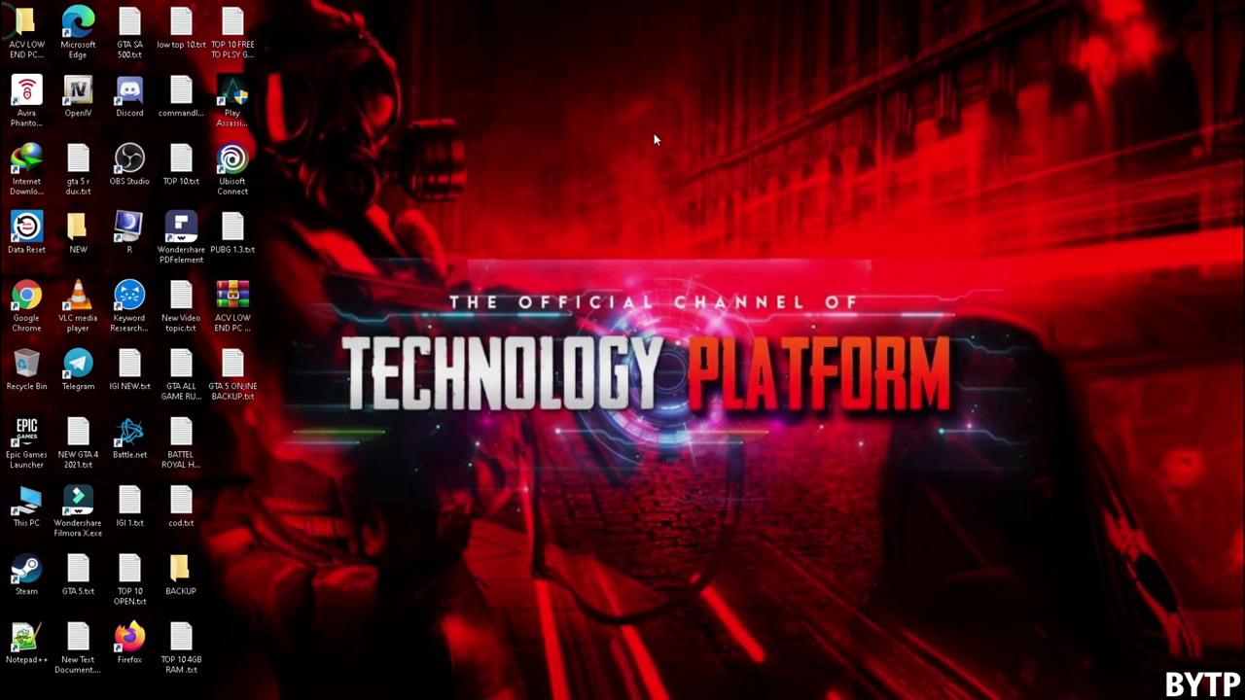
right_click(650, 132)
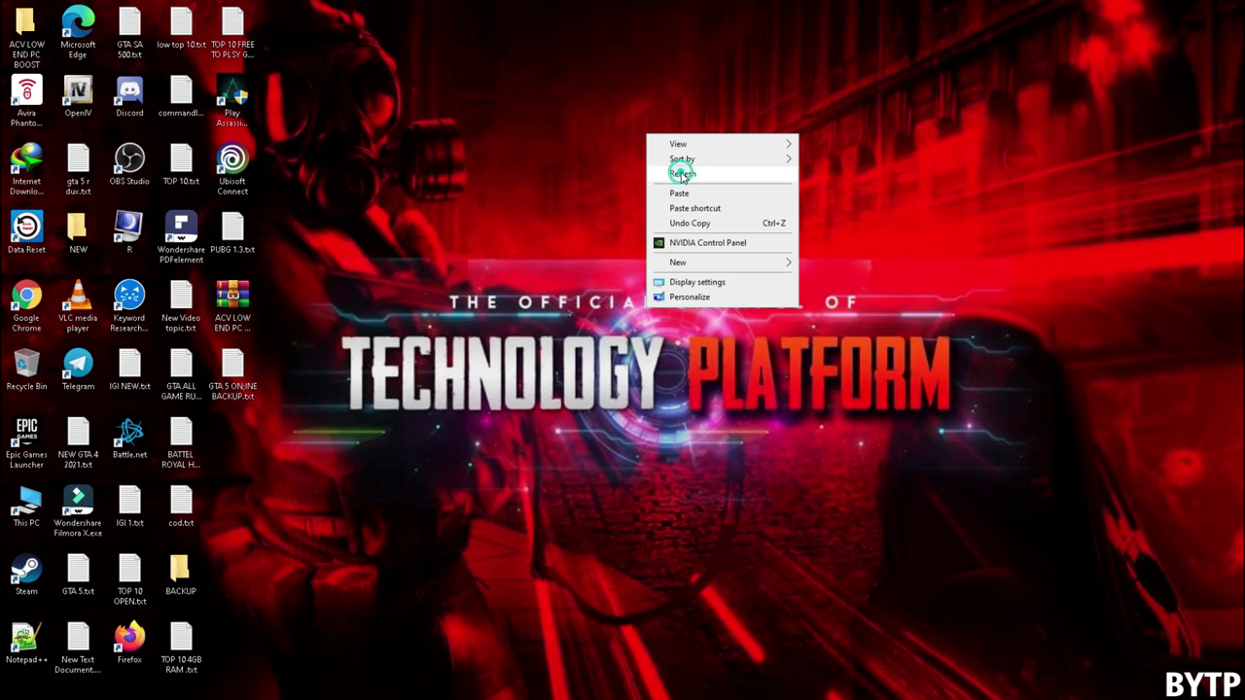
click(681, 175)
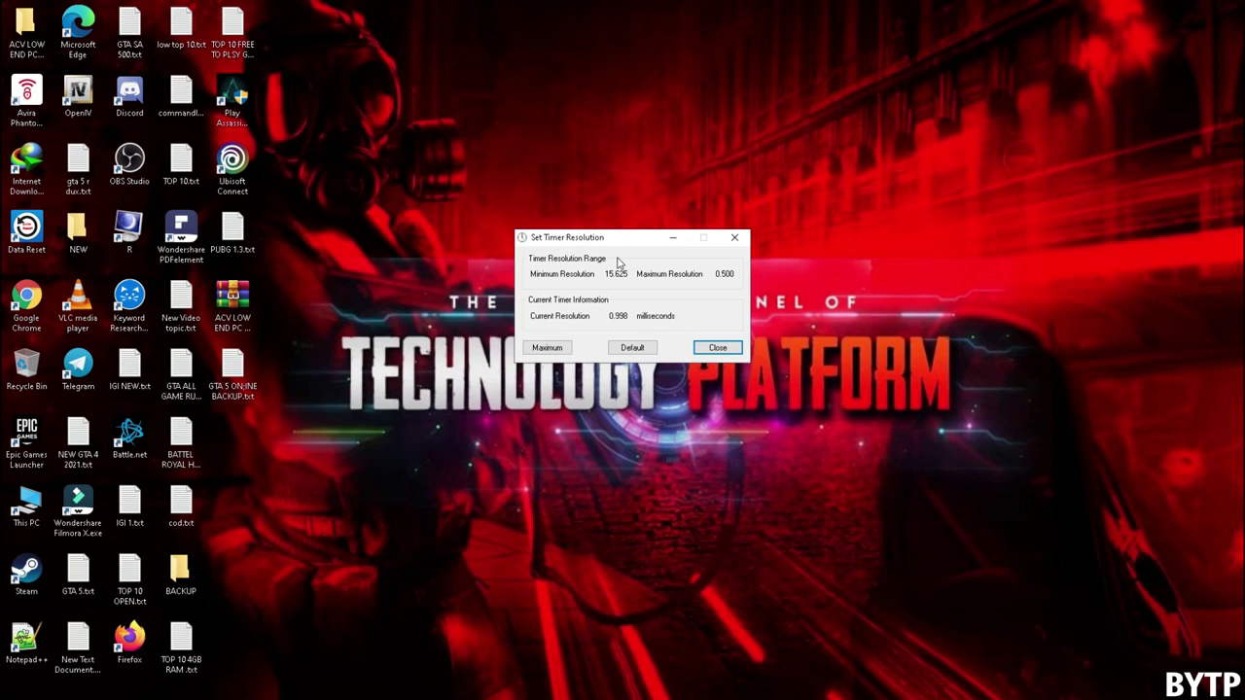
Step: Set the timer resolution to Maximum and minimize the Set Timer Resolution window
click(547, 348)
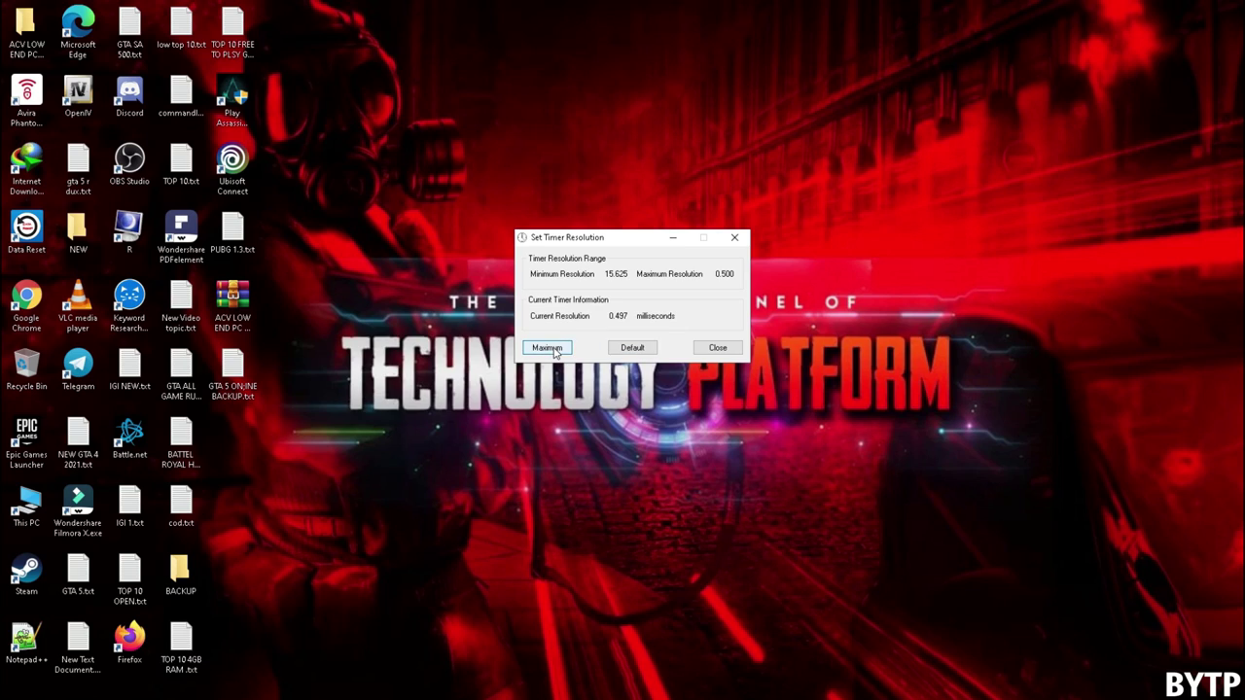
click(673, 239)
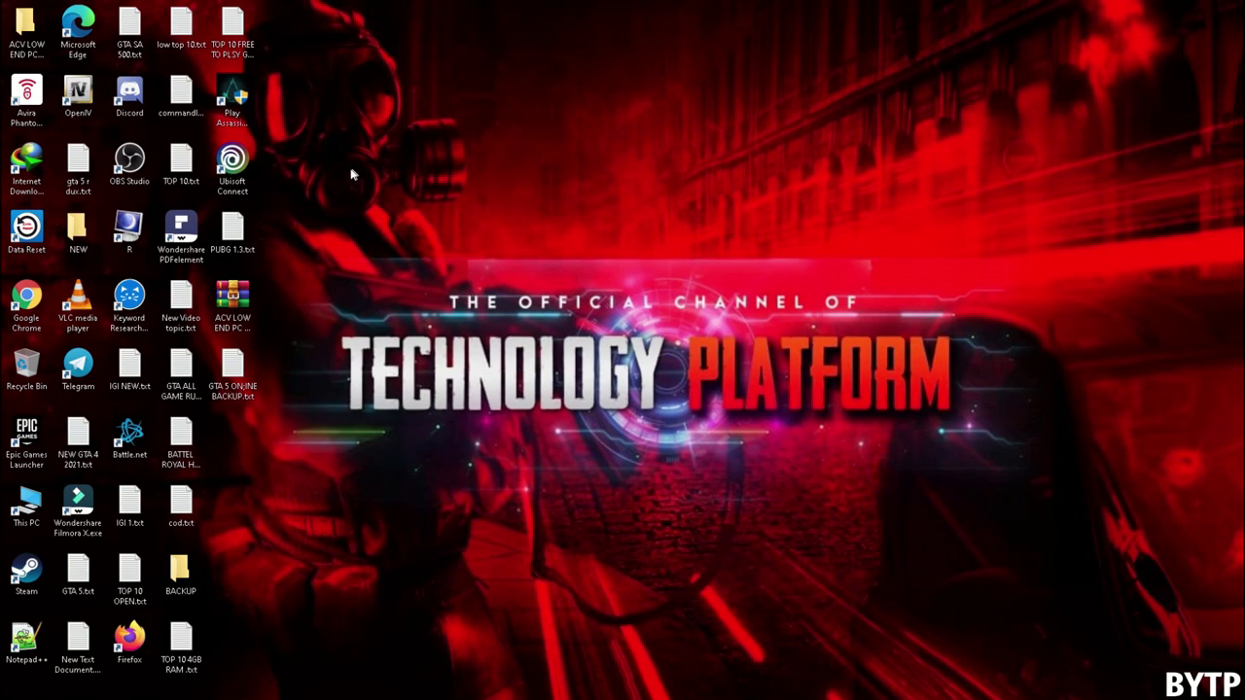